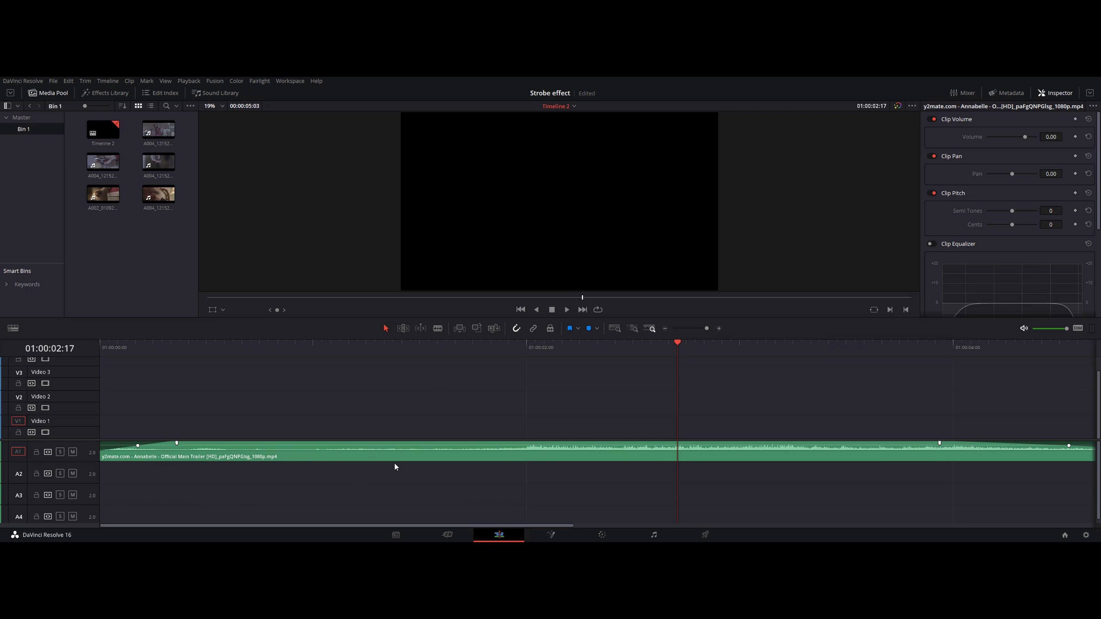
# Step: Zoom the timeline so the trailer audio fits, and play it from the start
pyautogui.moveTo(698, 328); pyautogui.dragTo(704, 328)
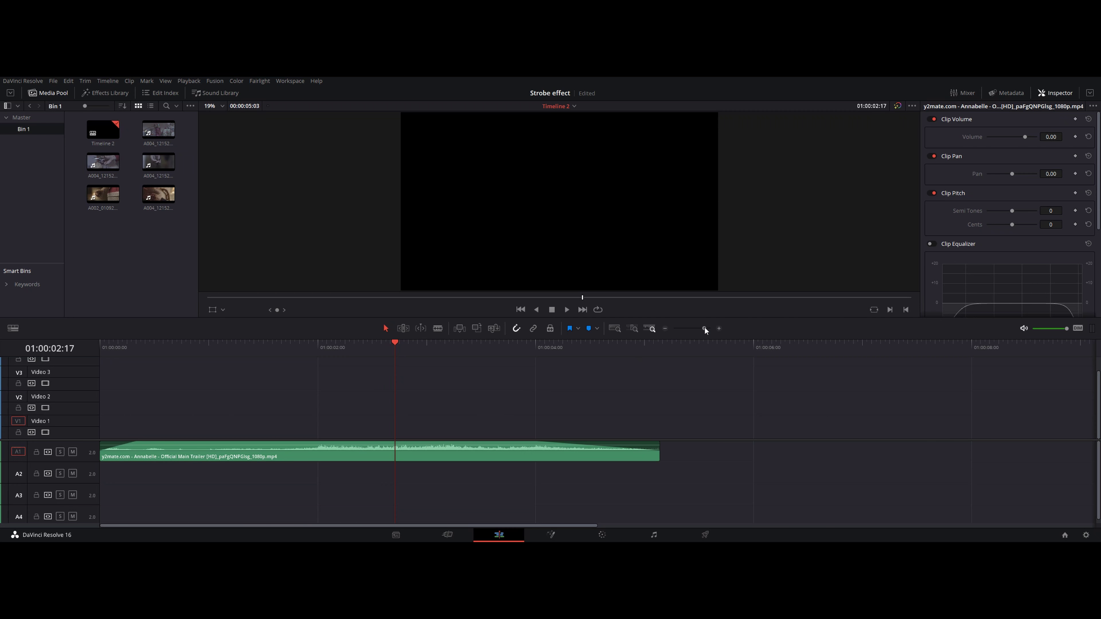
pyautogui.press('Home')
pyautogui.press('space')
pyautogui.press('space')
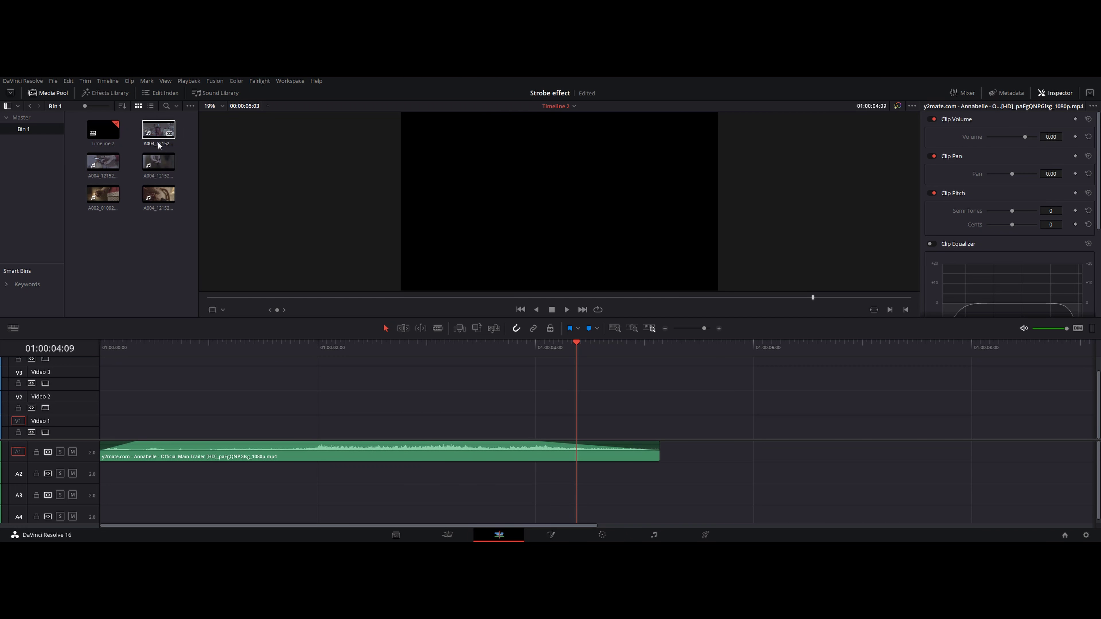
# Step: Replay part of the audio and park the playhead near 01:00:02:00
pyautogui.moveTo(338, 458)
pyautogui.press('space')
pyautogui.press('space')
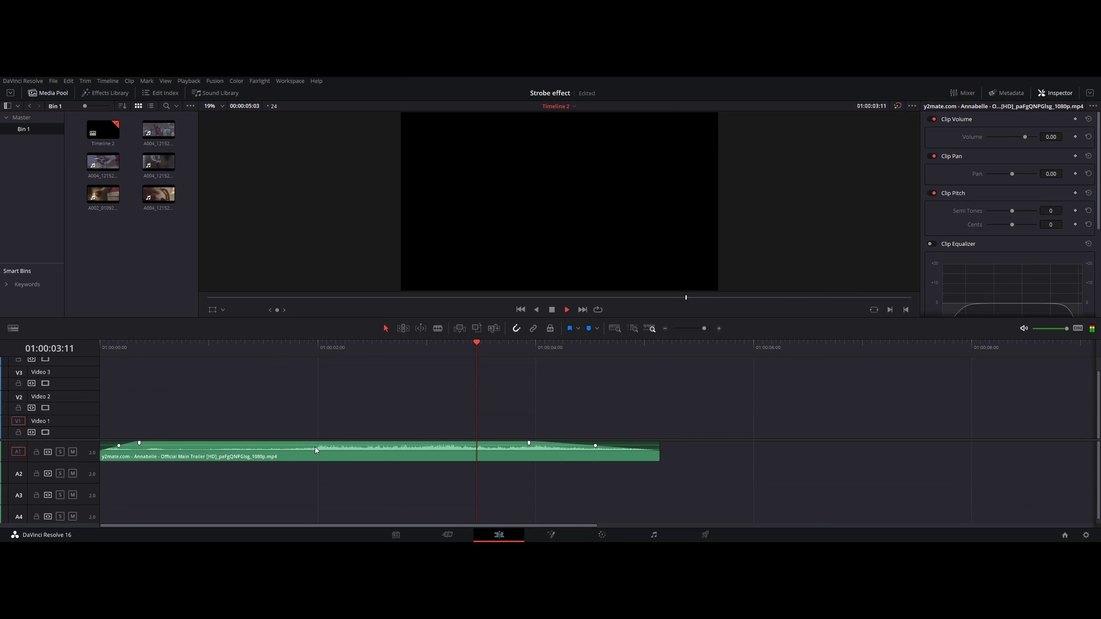
pyautogui.moveTo(319, 344)
pyautogui.mouseDown()
pyautogui.moveTo(286, 357)
pyautogui.moveTo(320, 350)
pyautogui.mouseUp()
pyautogui.press('space')
# Step: Drop A004_12152049_C047 video-only onto V1 at the playhead, trimmed to about 1.5 seconds
pyautogui.moveTo(158, 129); pyautogui.dragTo(330, 401)
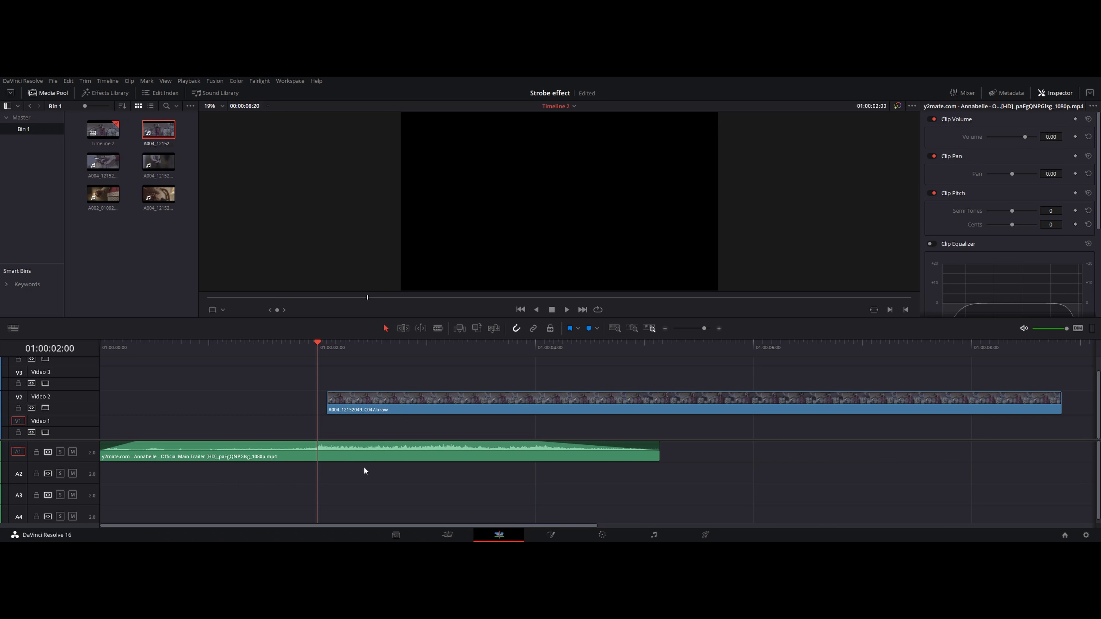
pyautogui.moveTo(368, 500); pyautogui.dragTo(362, 468)
pyautogui.moveTo(1049, 426); pyautogui.dragTo(807, 426)
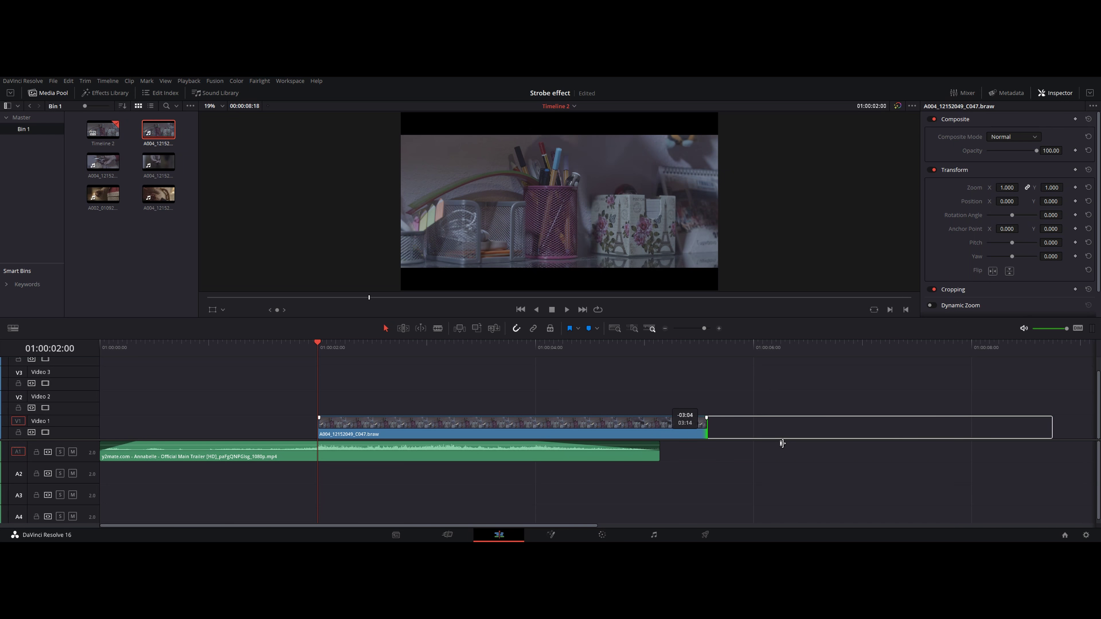
pyautogui.moveTo(315, 425)
pyautogui.mouseDown()
pyautogui.moveTo(650, 426)
pyautogui.moveTo(341, 423)
pyautogui.moveTo(380, 430)
pyautogui.mouseUp()
pyautogui.hotkey('ctrl', '=')
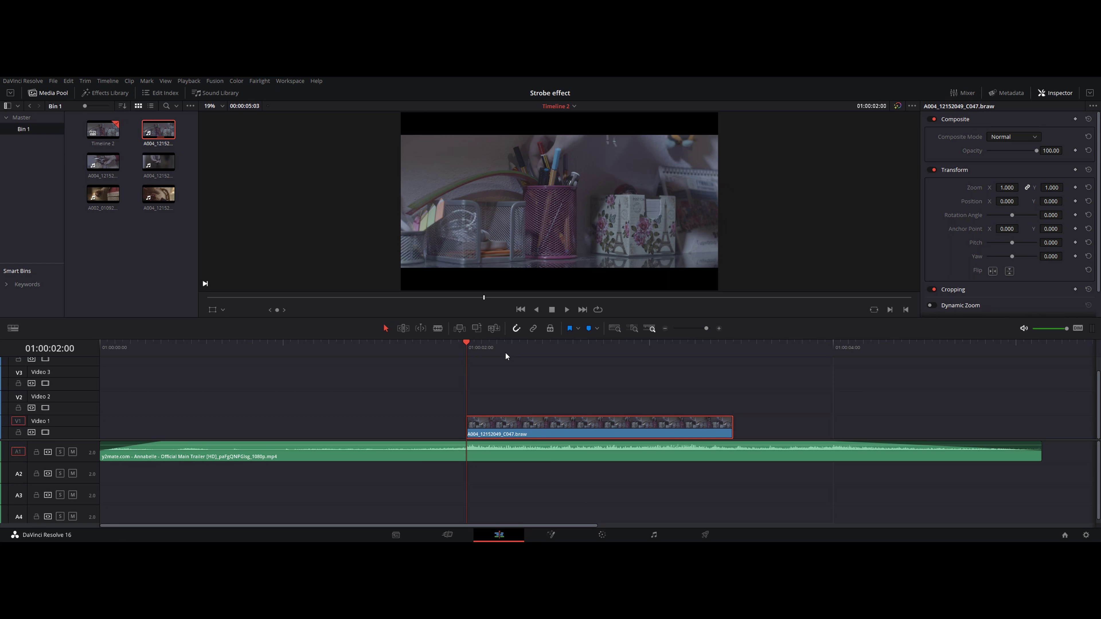
pyautogui.hscroll(2, 504, 352)
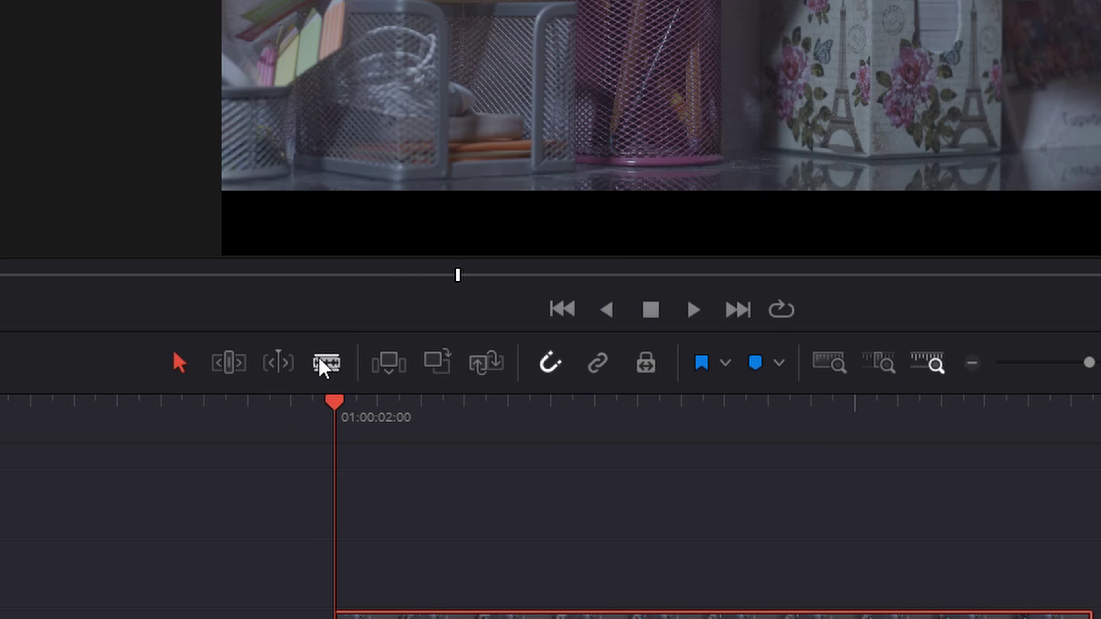
# Step: Blade-cut eleven few-frame pieces from the V1 clip's start, around 01:00:02:00–02:10
pyautogui.click(437, 328)
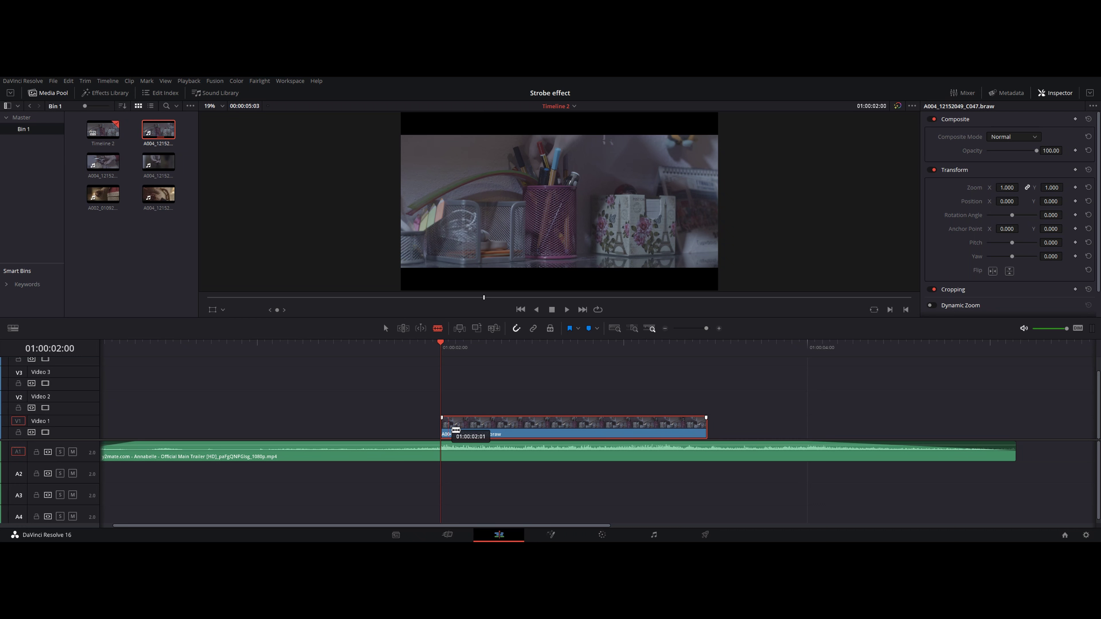
pyautogui.click(449, 429)
pyautogui.click(455, 429)
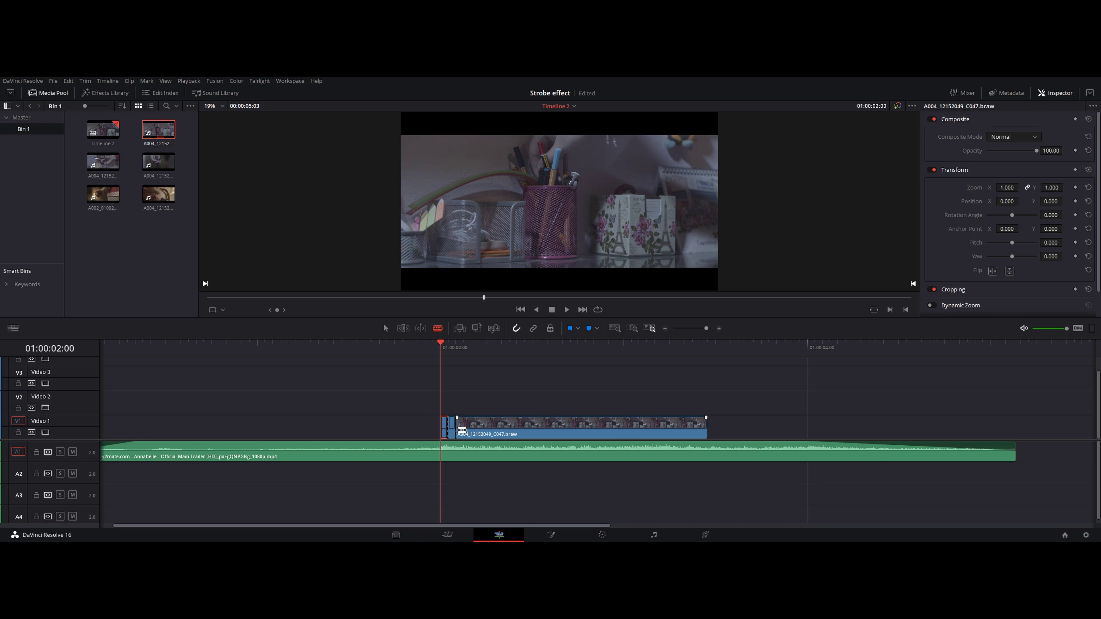
pyautogui.click(463, 429)
pyautogui.click(471, 429)
pyautogui.click(478, 429)
pyautogui.click(486, 430)
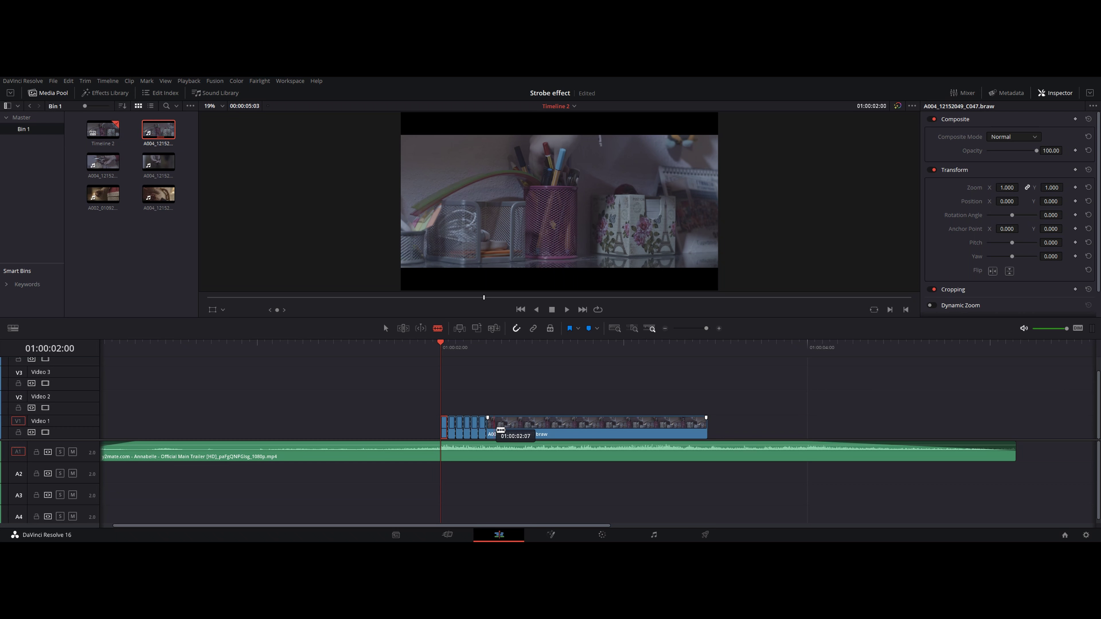
pyautogui.click(494, 429)
pyautogui.click(501, 429)
pyautogui.click(510, 429)
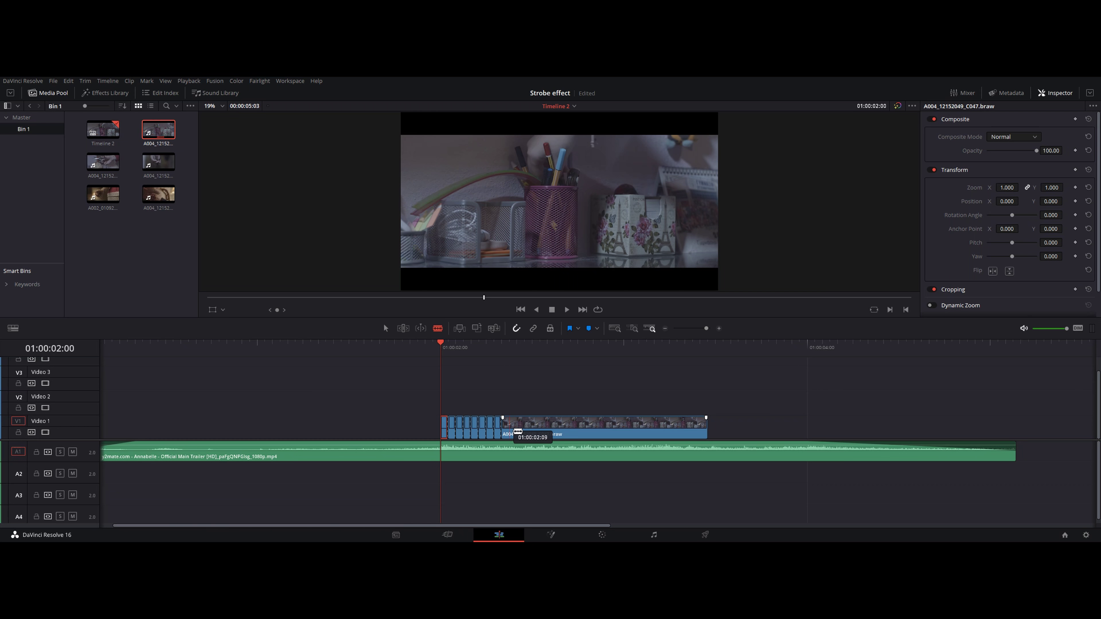
pyautogui.click(517, 429)
pyautogui.click(525, 431)
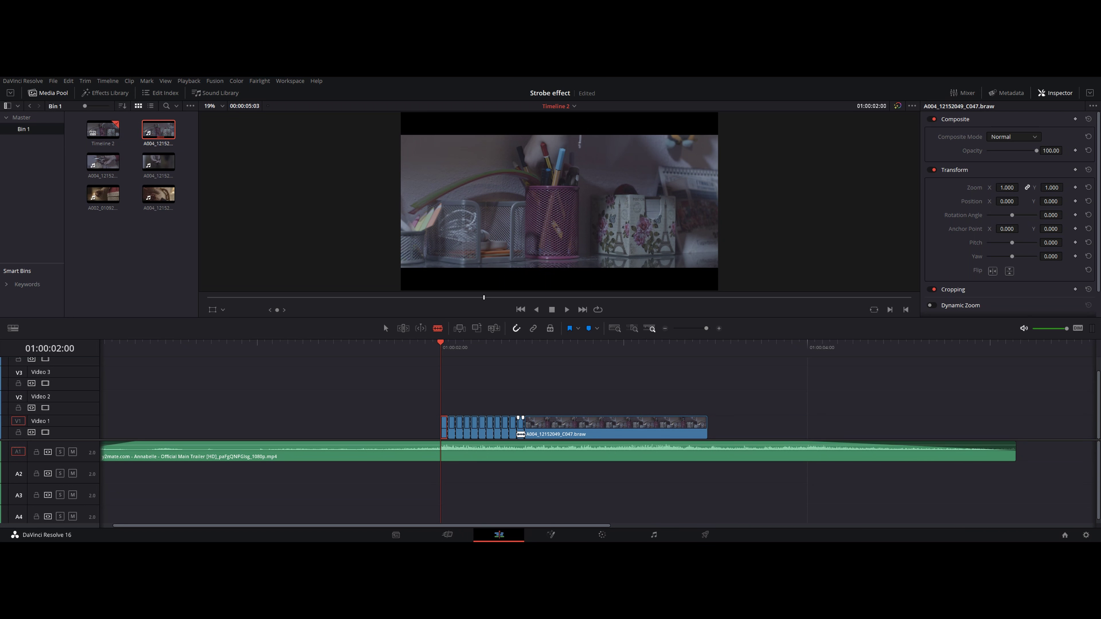
# Step: Delete the long remainder of the V1 clip and preview the flash pieces with audio
pyautogui.press('a')
pyautogui.click(579, 435)
pyautogui.press('Delete')
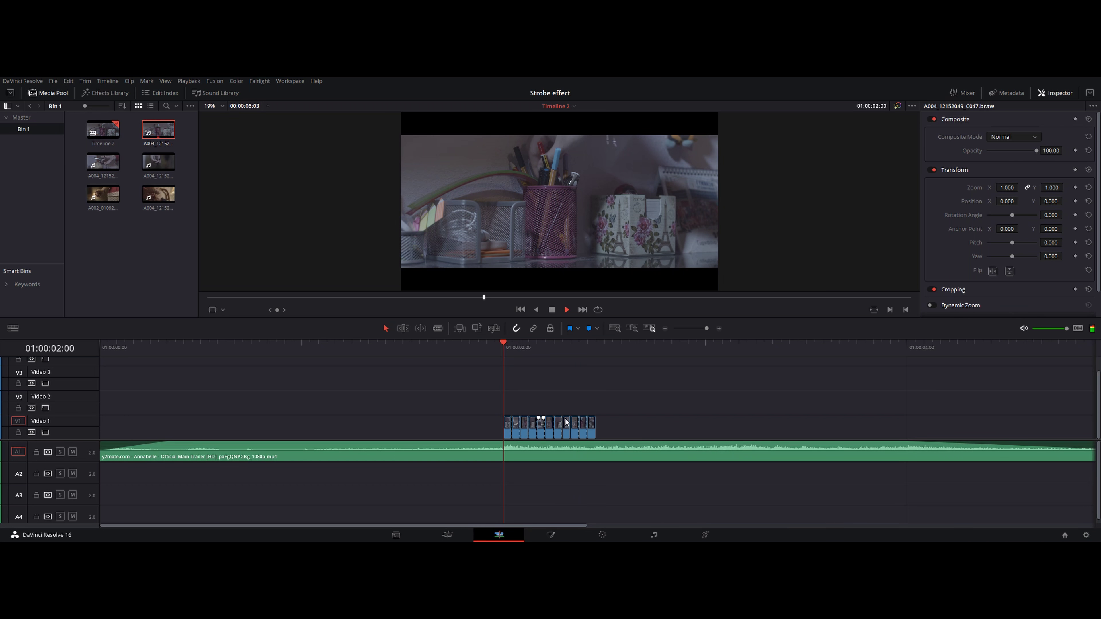
pyautogui.press('space')
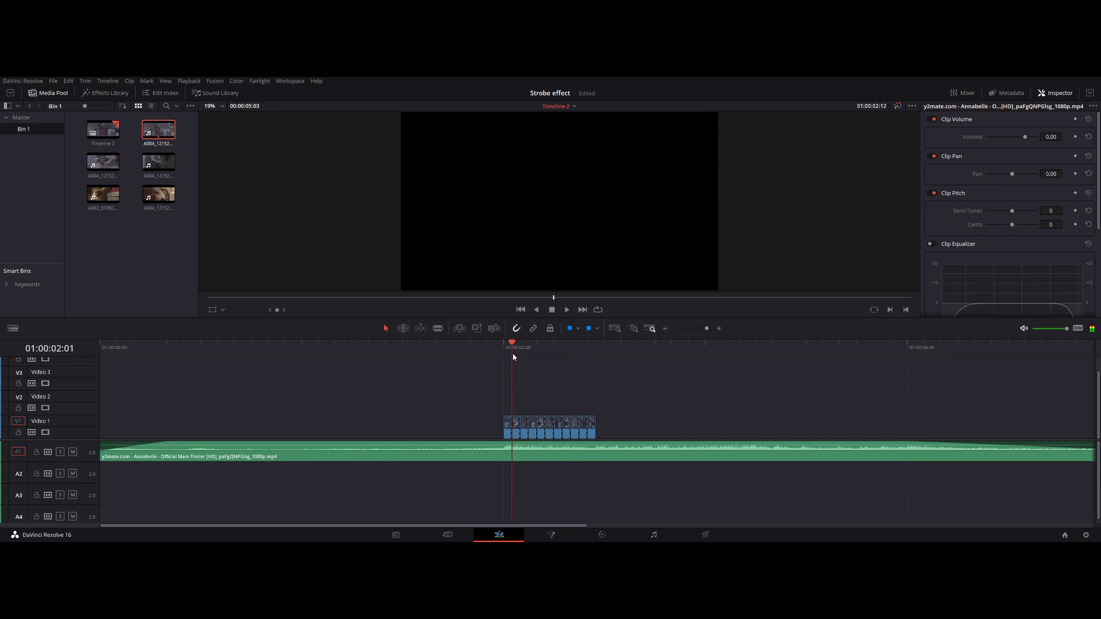
pyautogui.click(504, 349)
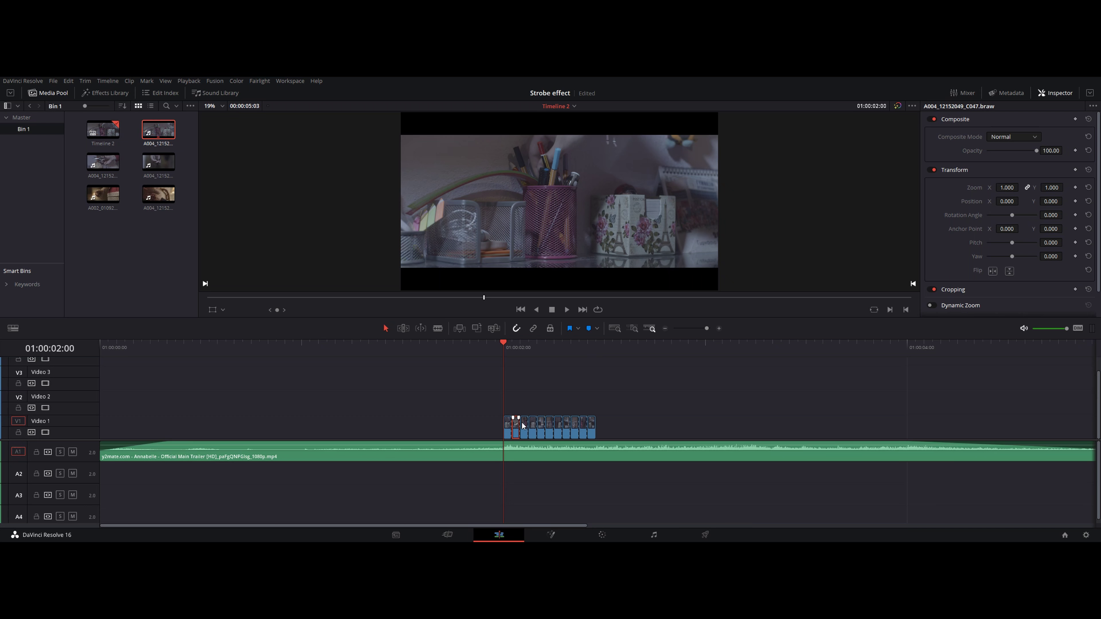
# Step: Delete alternate short pieces to leave gaps, then play the timeline from the start
pyautogui.press('BackSpace')
pyautogui.press('BackSpace')
pyautogui.press('BackSpace')
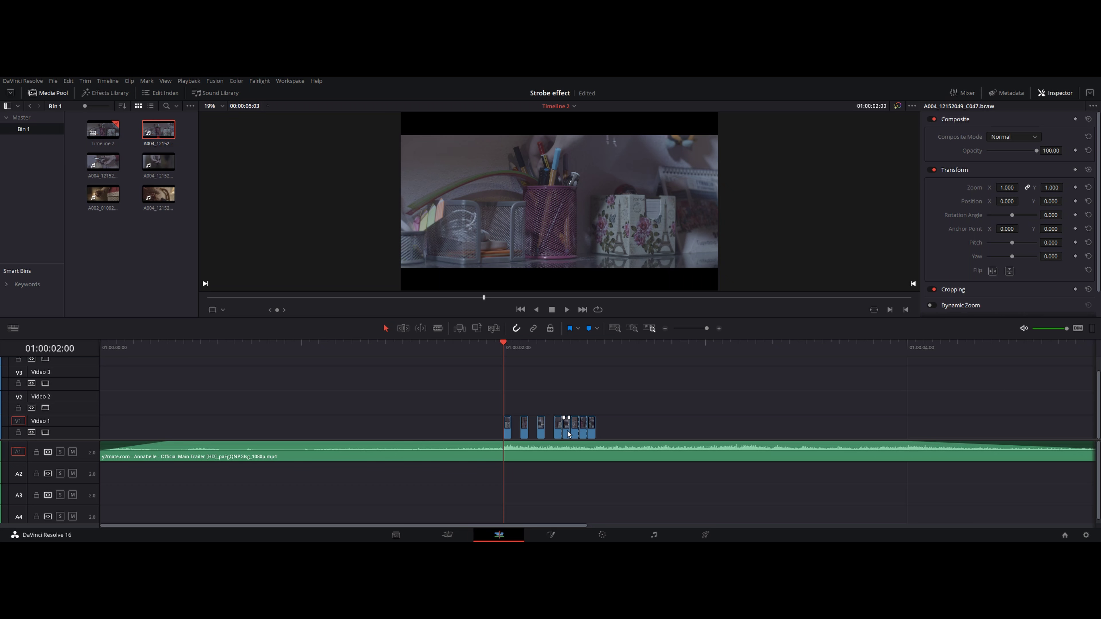
pyautogui.press('BackSpace')
pyautogui.press('BackSpace')
pyautogui.press('Home')
pyautogui.press('space')
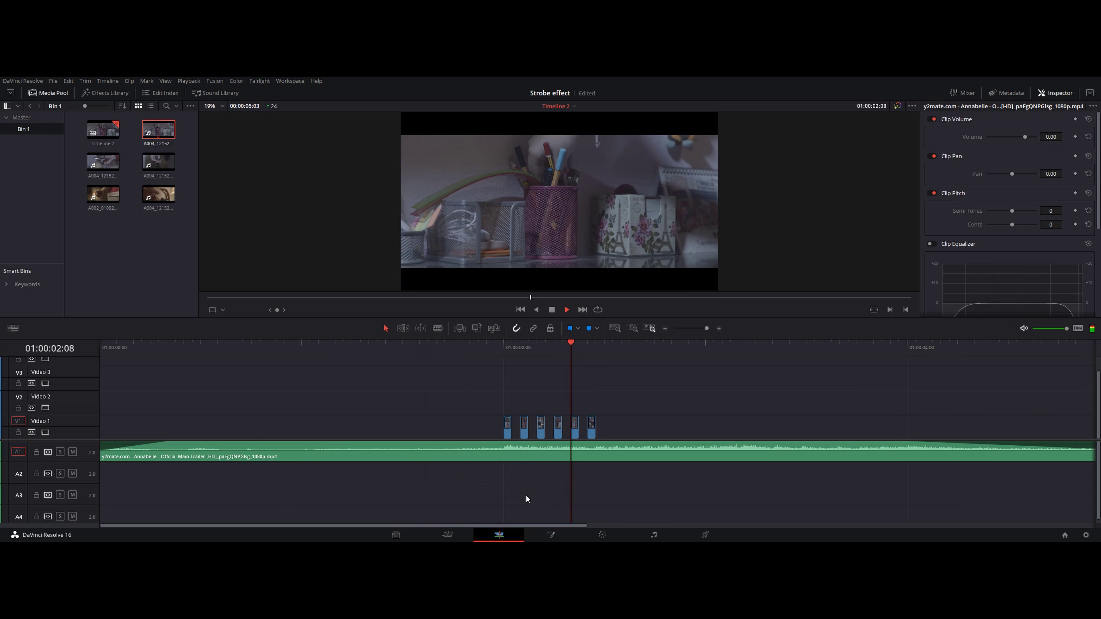
pyautogui.press('space')
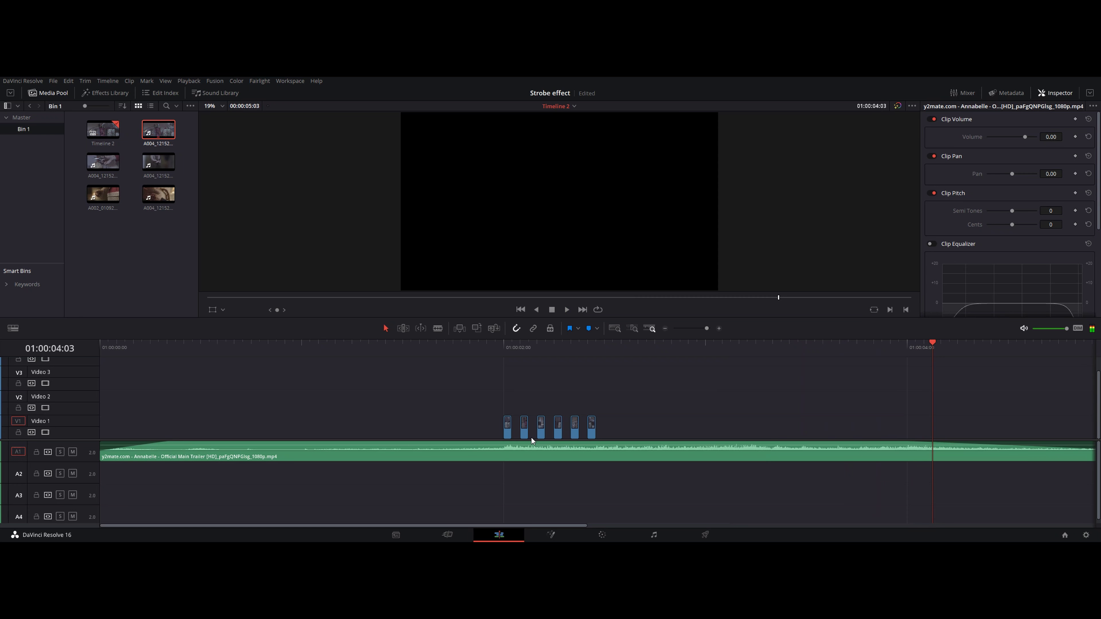
pyautogui.hscroll(2, 500, 344)
pyautogui.hscroll(3, 500, 343)
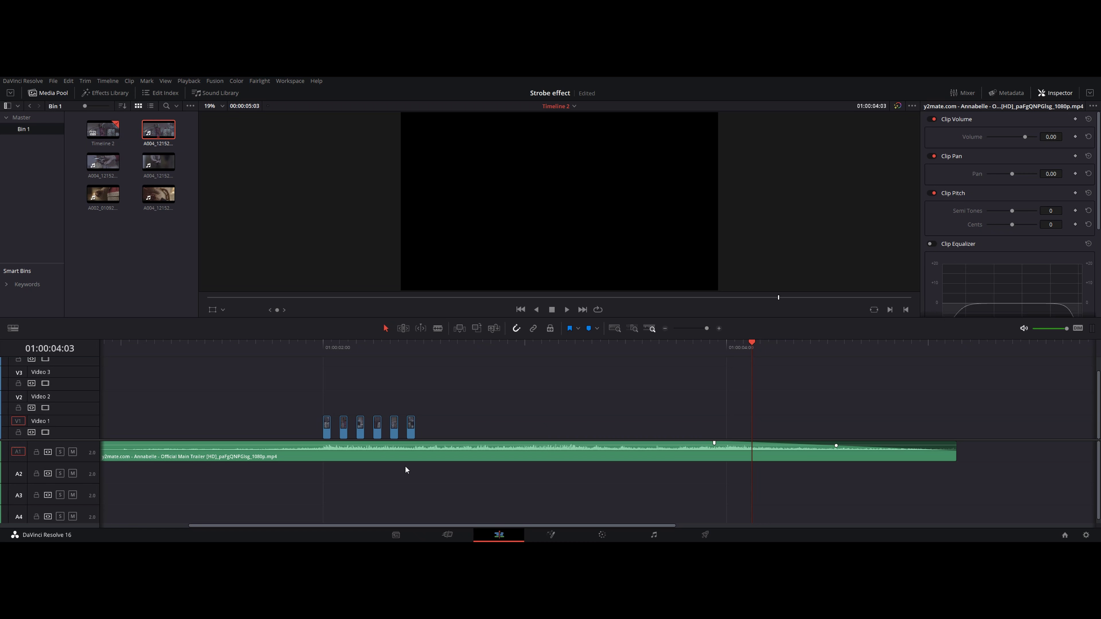
# Step: Replay from about 01:00:01:15 and scrub through the flashes between 01:00:02:00 and 01:00:02:10
pyautogui.click(231, 346)
pyautogui.press('space')
pyautogui.press('space')
pyautogui.moveTo(465, 359)
pyautogui.mouseDown()
pyautogui.moveTo(443, 366)
pyautogui.moveTo(473, 373)
pyautogui.mouseUp()
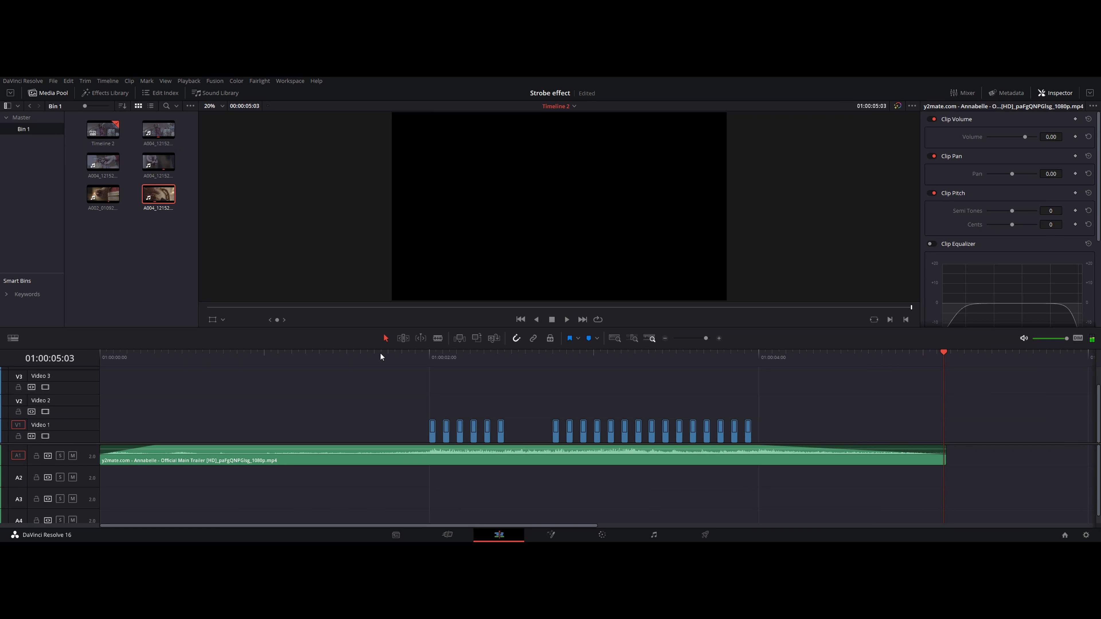
pyautogui.click(251, 362)
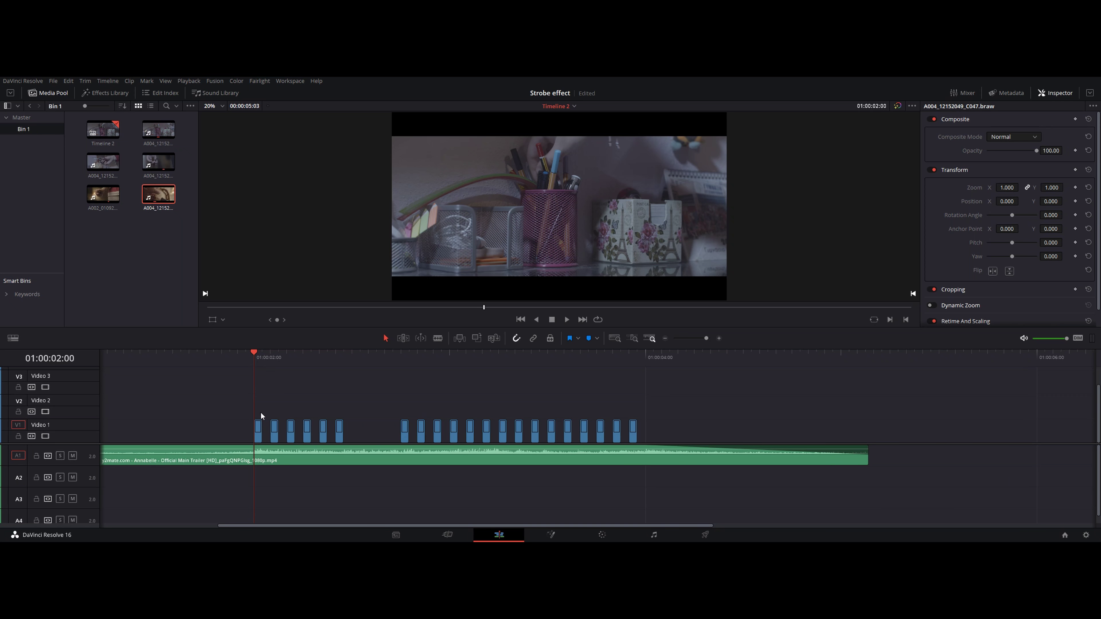
pyautogui.moveTo(268, 358); pyautogui.dragTo(304, 359)
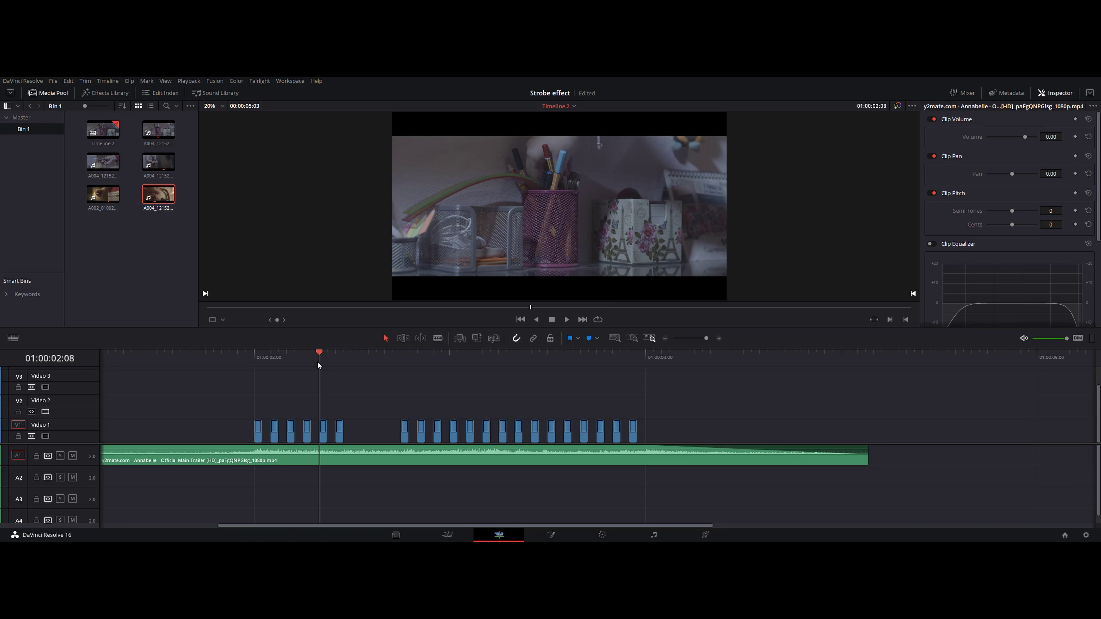
pyautogui.moveTo(304, 359); pyautogui.dragTo(335, 356)
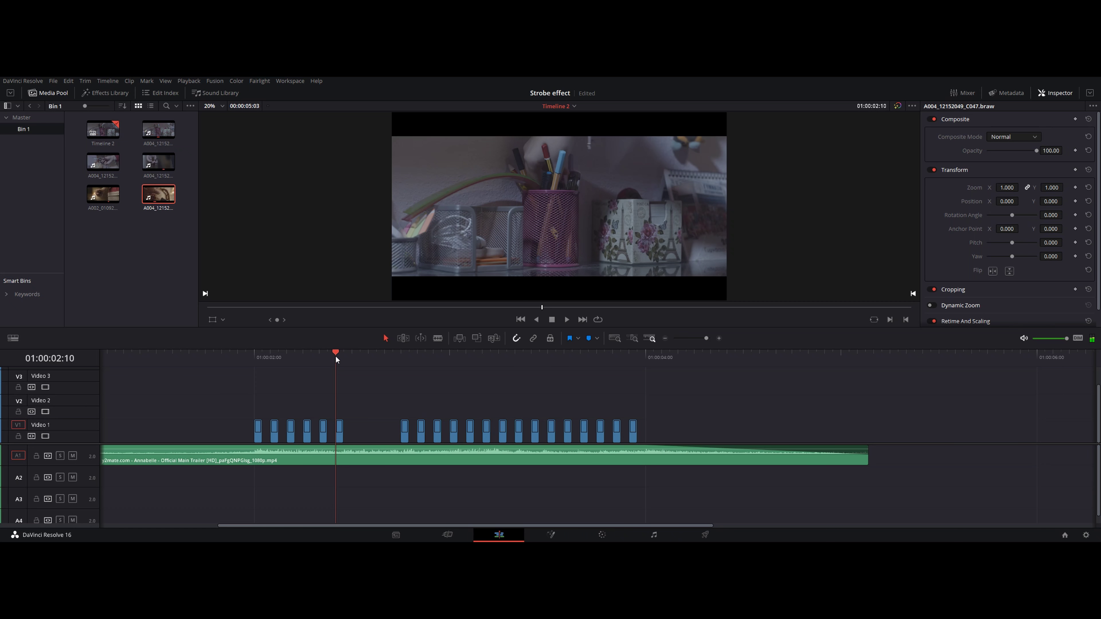
pyautogui.click(251, 358)
pyautogui.click(337, 356)
# Step: Add A004_12152049_C047 above the flashes, then undo it
pyautogui.moveTo(159, 131); pyautogui.dragTo(327, 380)
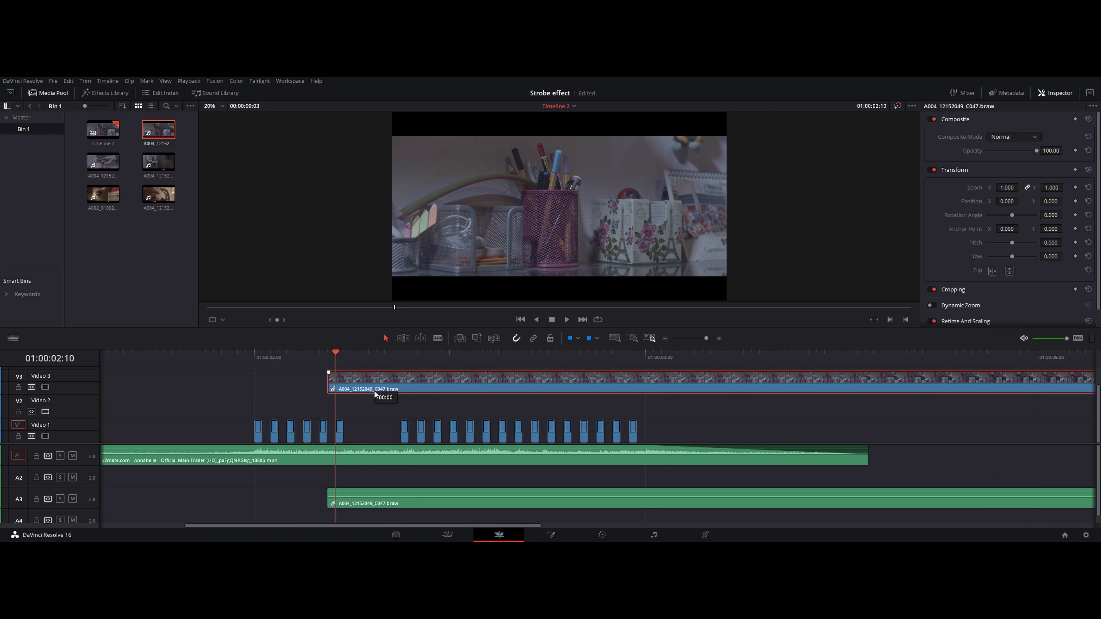
pyautogui.click(376, 505)
pyautogui.hotkey('ctrl', 'z')
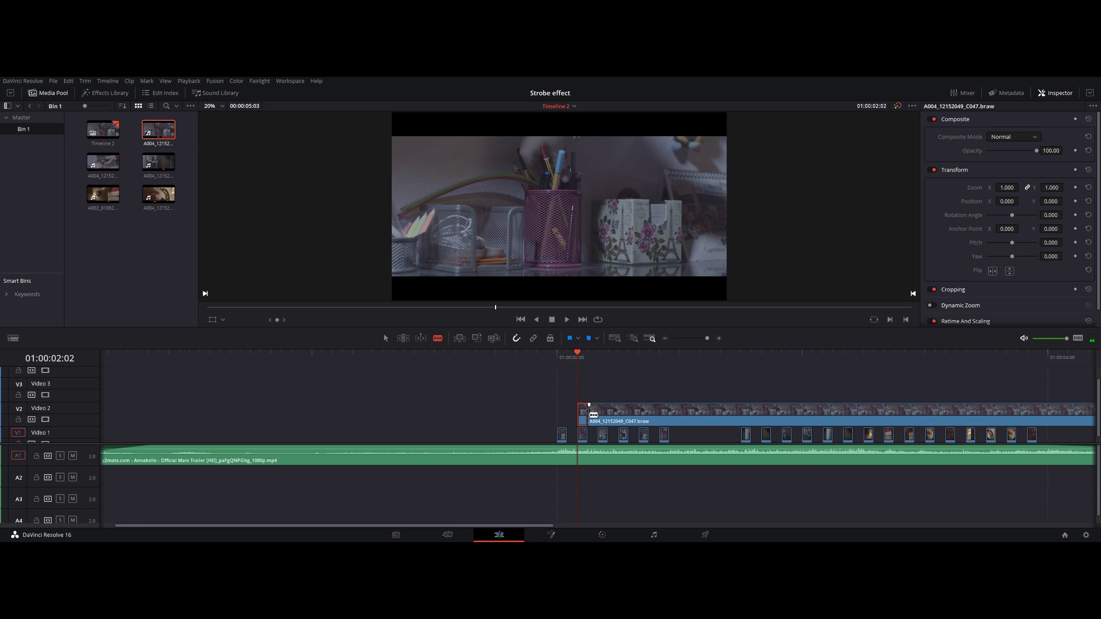
# Step: Mute the trailer audio track, step forward two frames, and place the C049 clip on Video 2
pyautogui.click(73, 456)
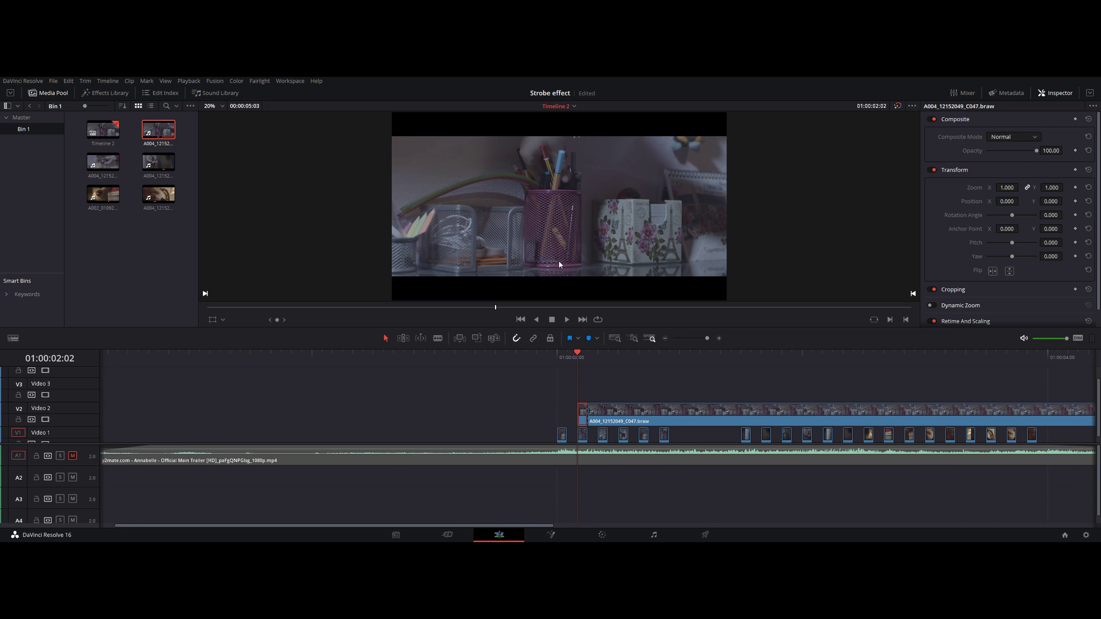
pyautogui.press('Right')
pyautogui.press('Right')
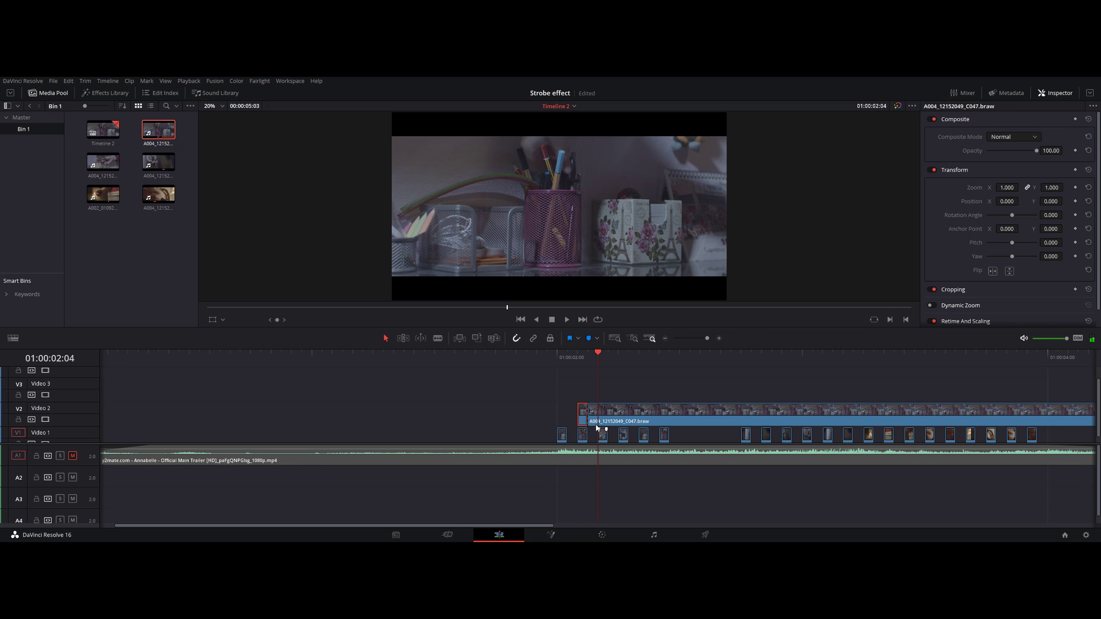
pyautogui.press('Right')
pyautogui.press('Right')
pyautogui.press('Right')
pyautogui.press('Right')
pyautogui.press('Right')
pyautogui.press('Right')
pyautogui.press('Right')
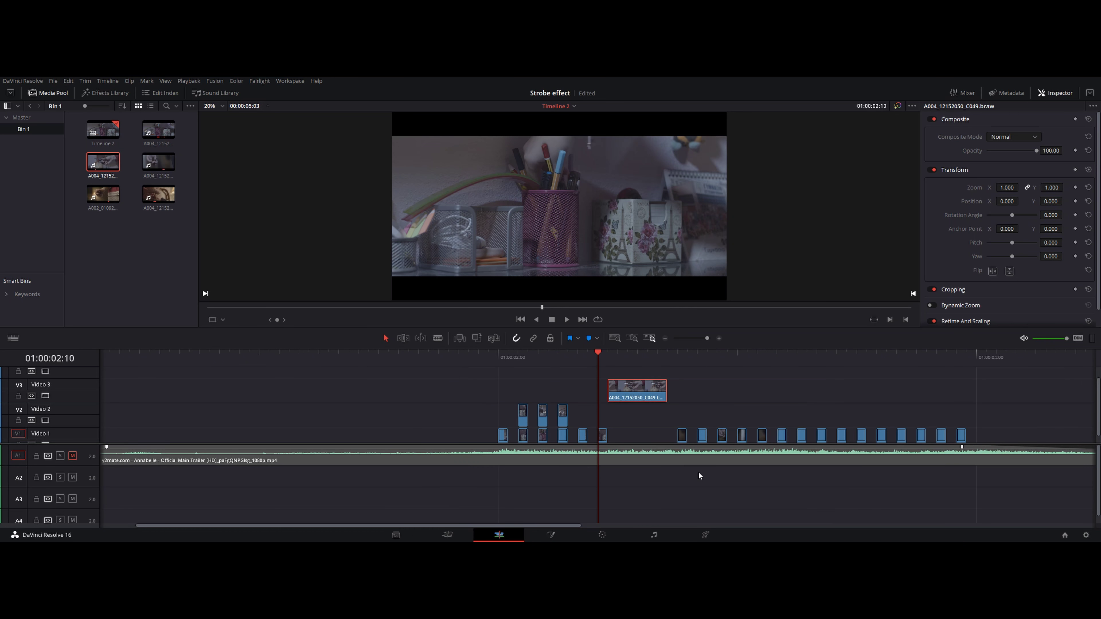
pyautogui.scroll(-1, 598, 443)
pyautogui.scroll(1, 598, 442)
pyautogui.moveTo(632, 384); pyautogui.dragTo(600, 407)
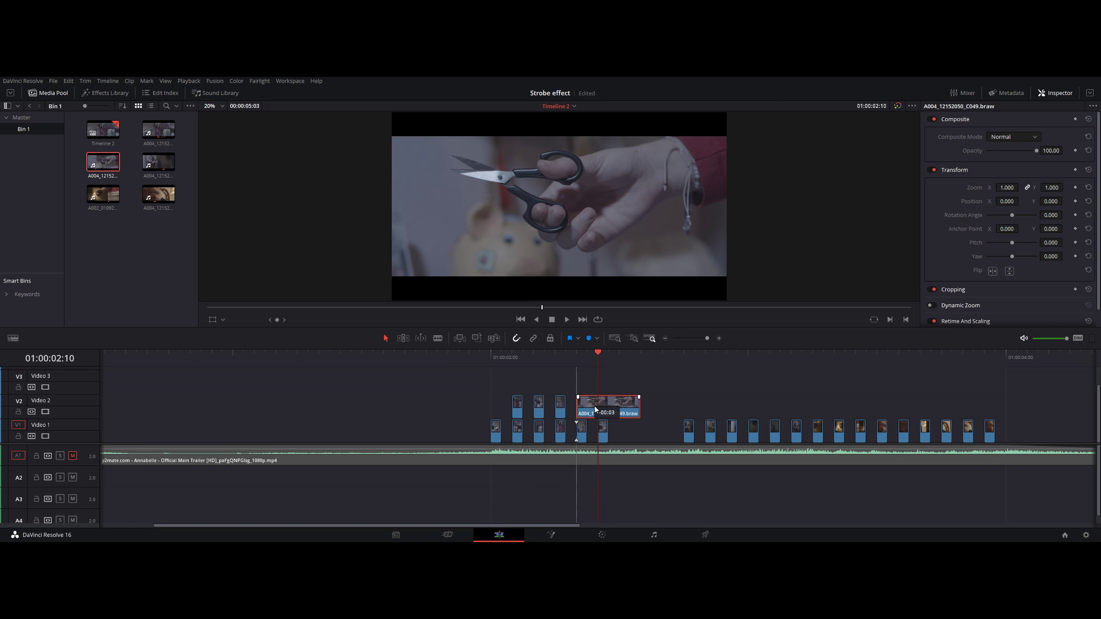
pyautogui.click(578, 358)
# Step: Blade-cut the C049 clip near its start and move the playhead to 01:00:02:09
pyautogui.press('b')
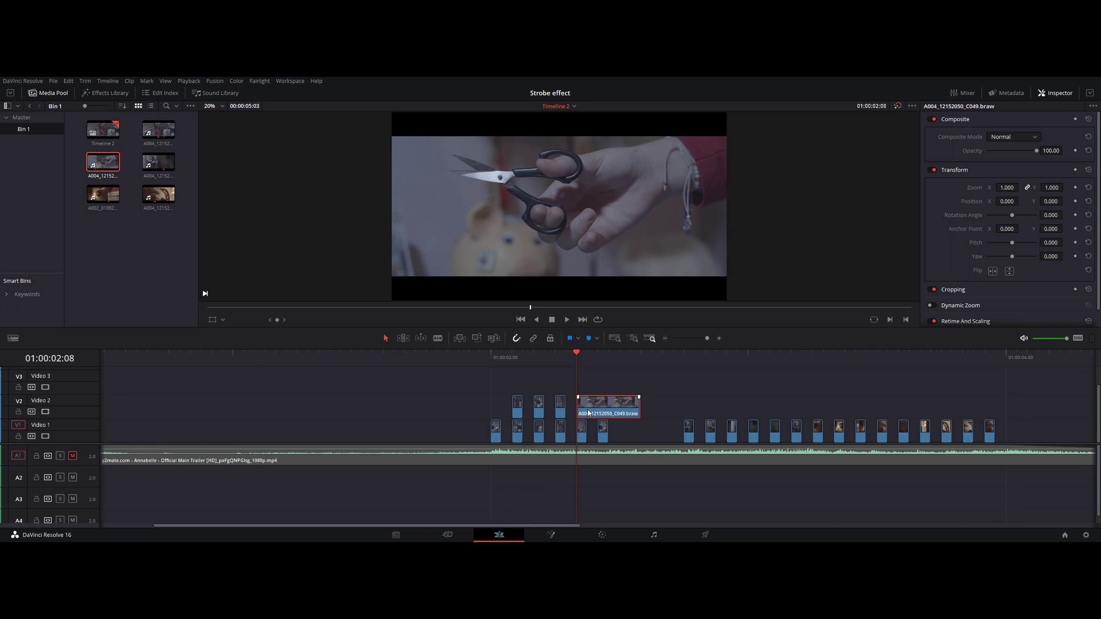
pyautogui.click(586, 408)
pyautogui.press('a')
pyautogui.click(588, 360)
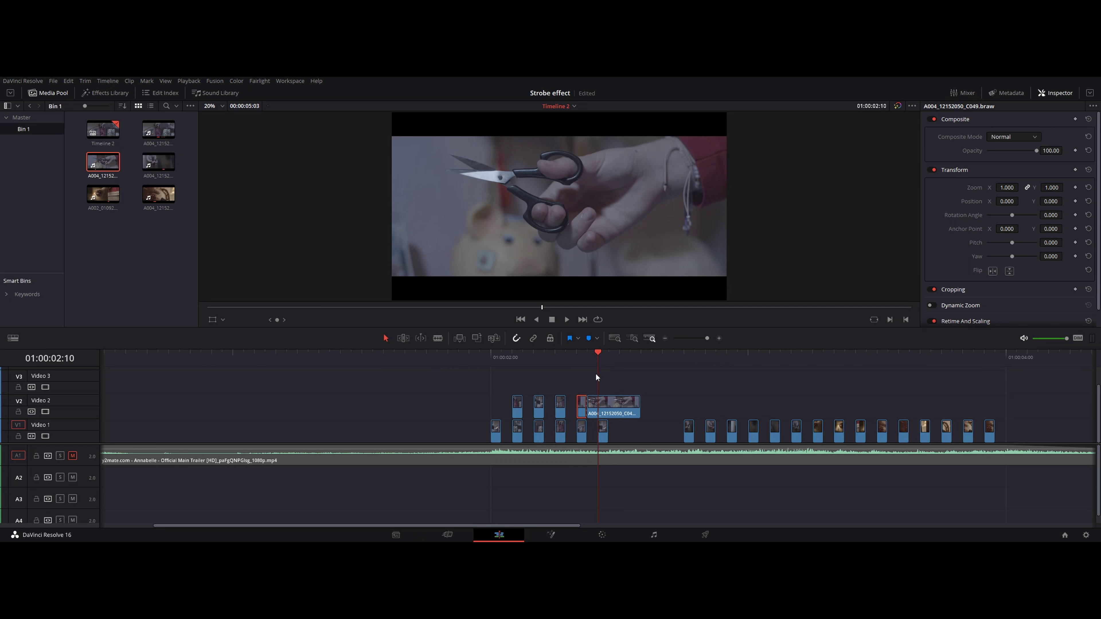
pyautogui.press('Right')
pyautogui.press('Right')
pyautogui.press('Right')
# Step: Undo twice to clear Video 2, save the project, and deselect the V1 clips
pyautogui.click(641, 403)
pyautogui.hotkey('ctrl', 'z')
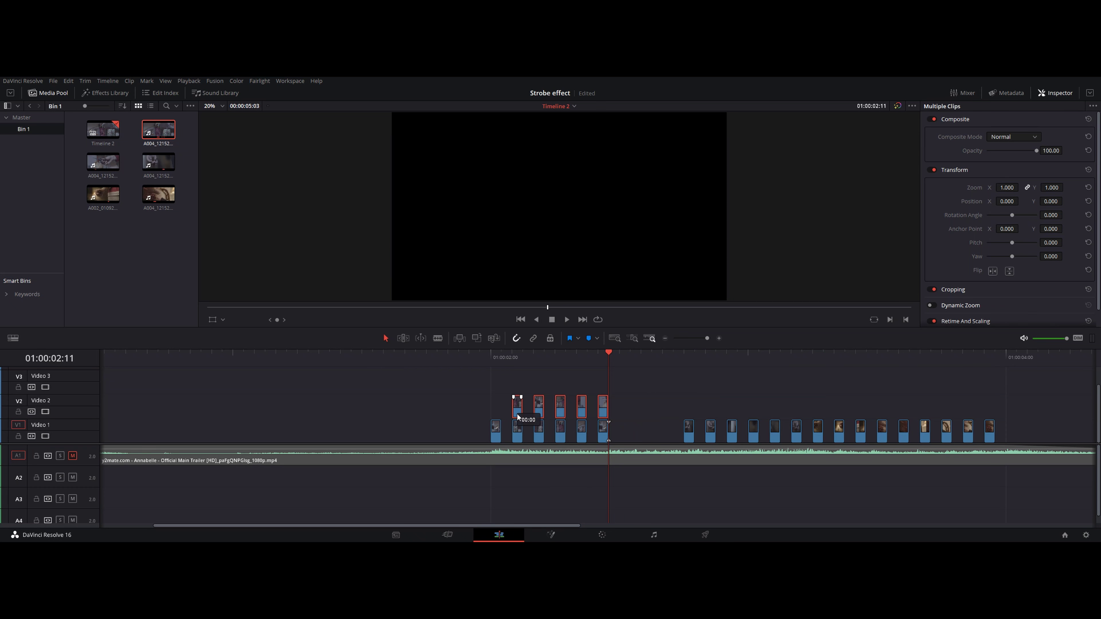
pyautogui.hotkey('ctrl', 'z')
pyautogui.hotkey('ctrl', 's')
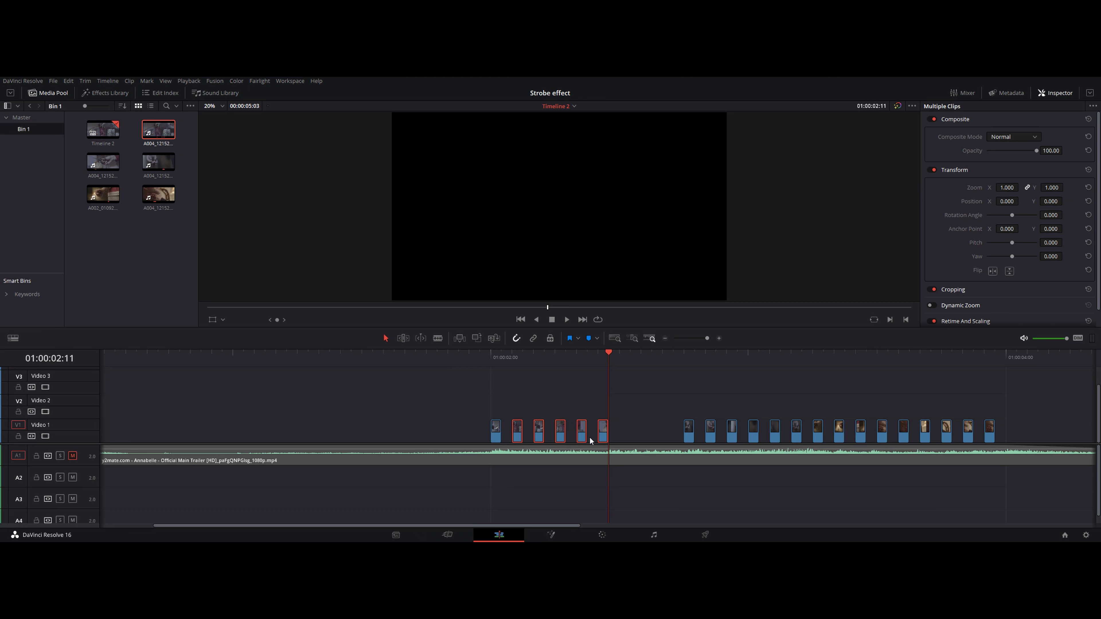
pyautogui.click(490, 366)
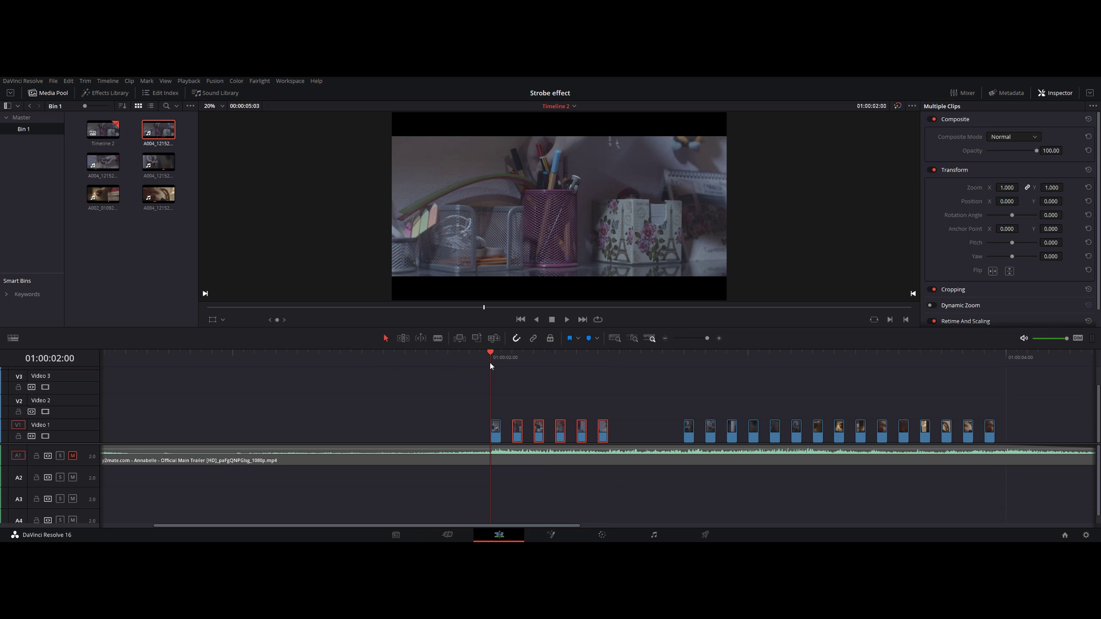
pyautogui.click(525, 401)
pyautogui.hotkey('ctrl', 's')
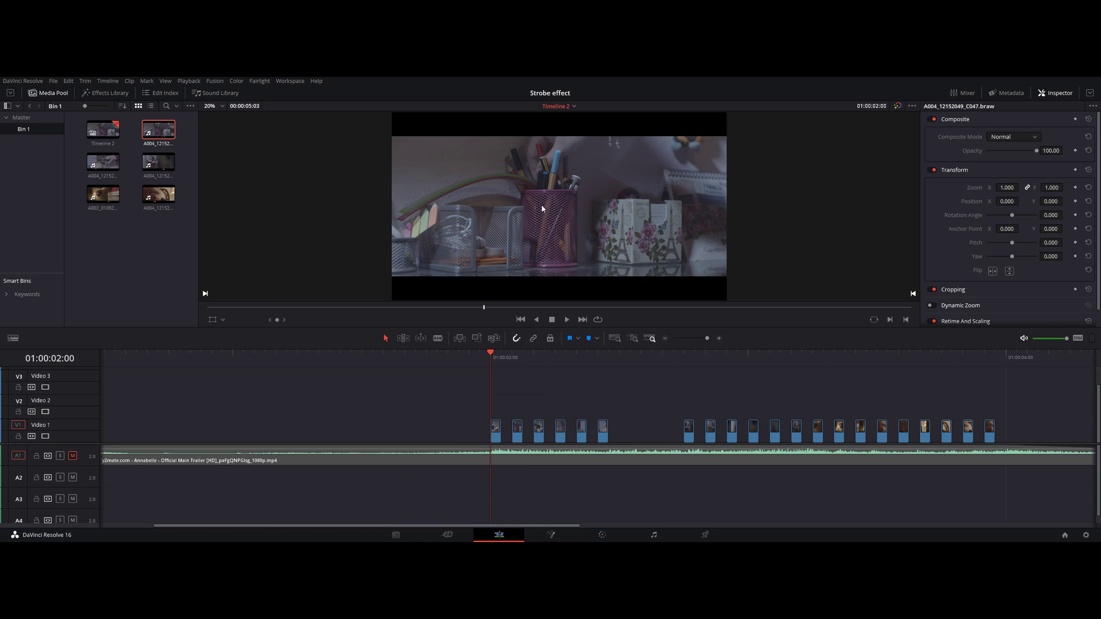
pyautogui.click(511, 357)
pyautogui.click(532, 359)
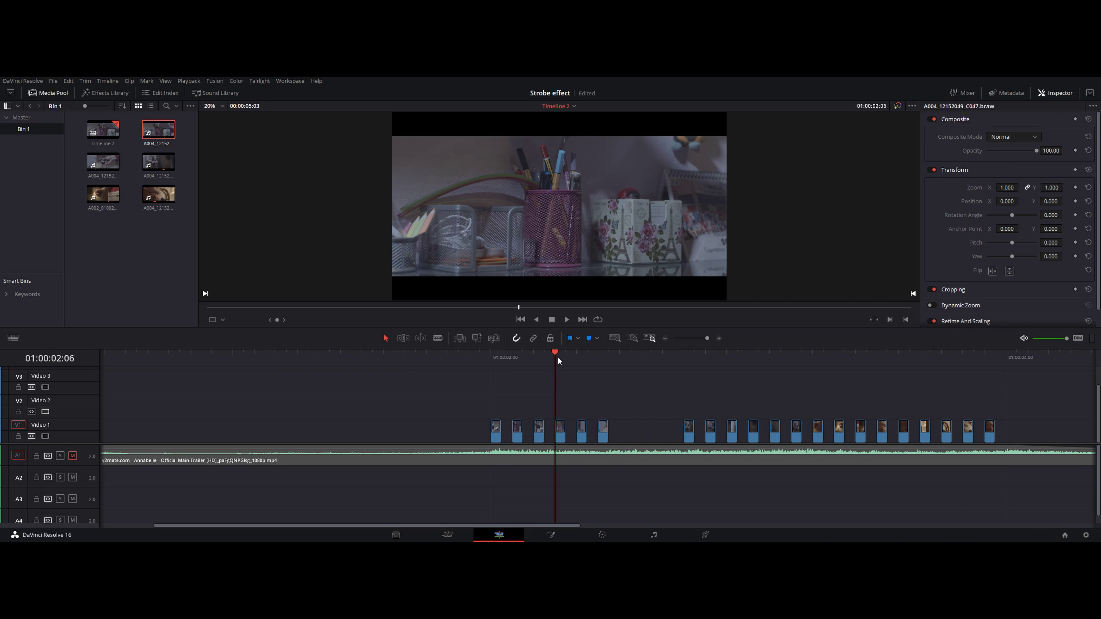
pyautogui.click(576, 360)
pyautogui.click(434, 456)
pyautogui.hotkey('shift', 'z')
pyautogui.press('Home')
pyautogui.press('space')
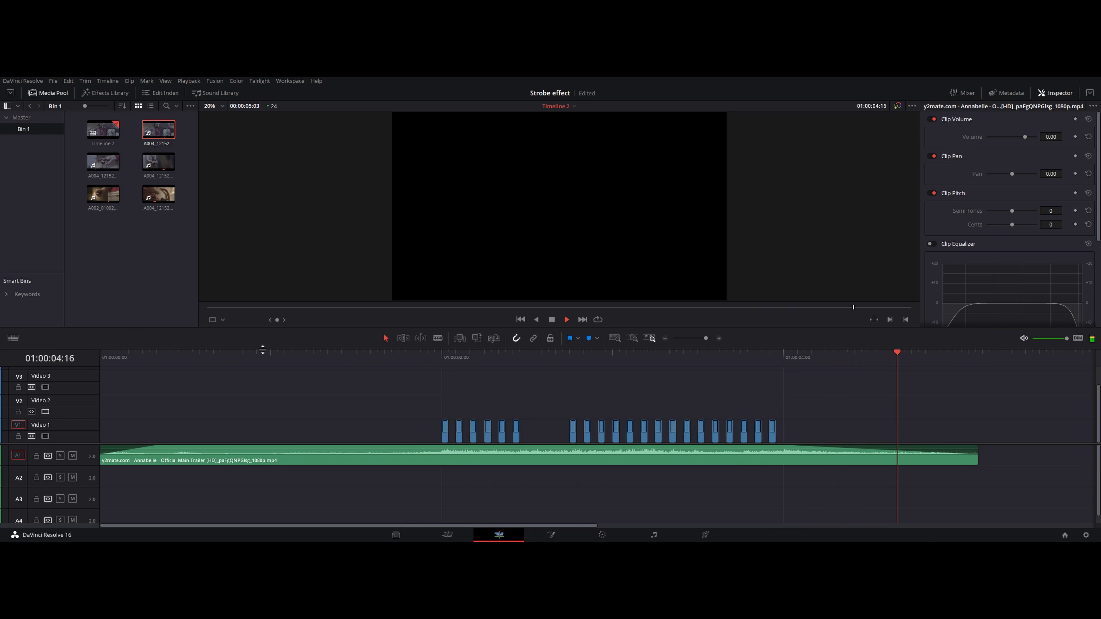
pyautogui.press('Home')
pyautogui.press('space')
pyautogui.press('space')
# Step: Put the full A004_12152049_C047.braw clip on Video 1 with the playhead at its start
pyautogui.moveTo(103, 162); pyautogui.dragTo(320, 433)
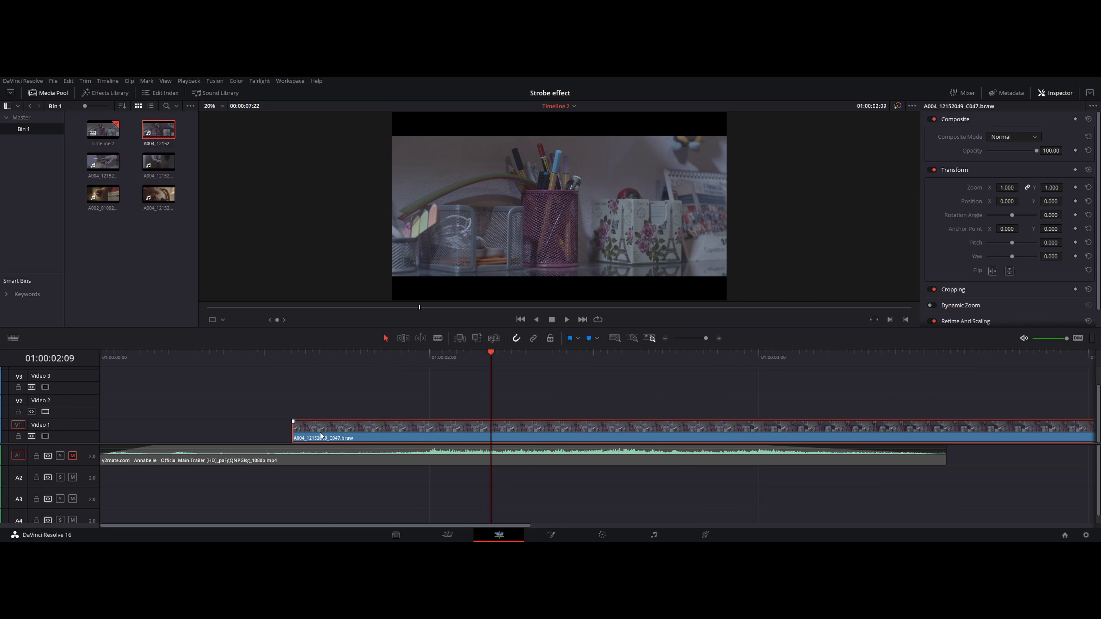
pyautogui.click(293, 362)
pyautogui.scroll(4, 362, 441)
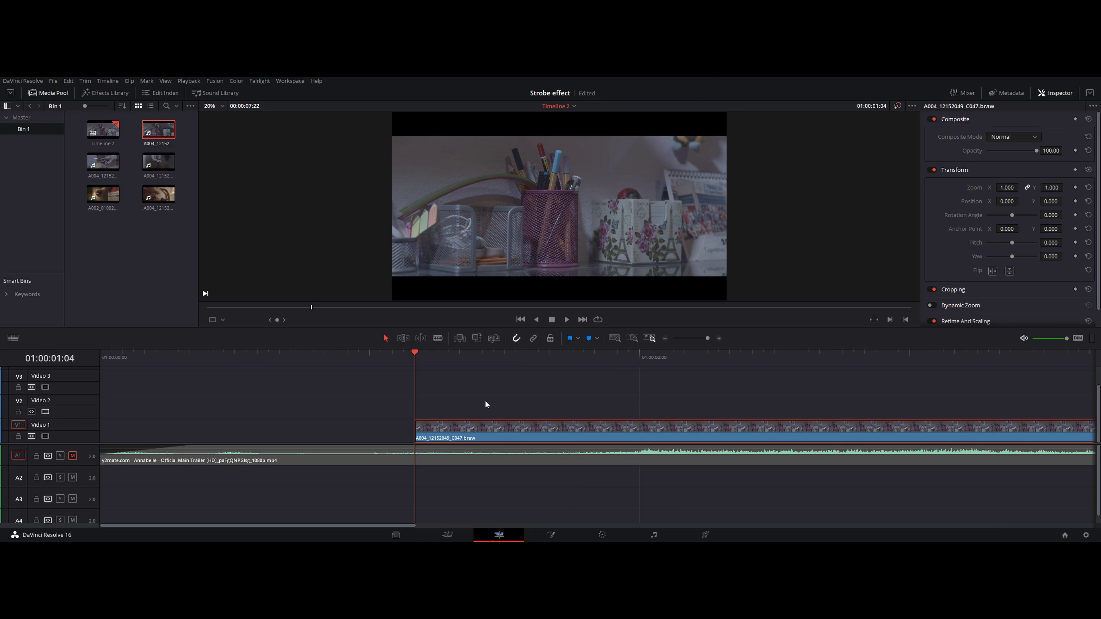
# Step: Blade-cut the Video 1 clip at regular intervals with thirteen cuts
pyautogui.press('b')
pyautogui.click(430, 430)
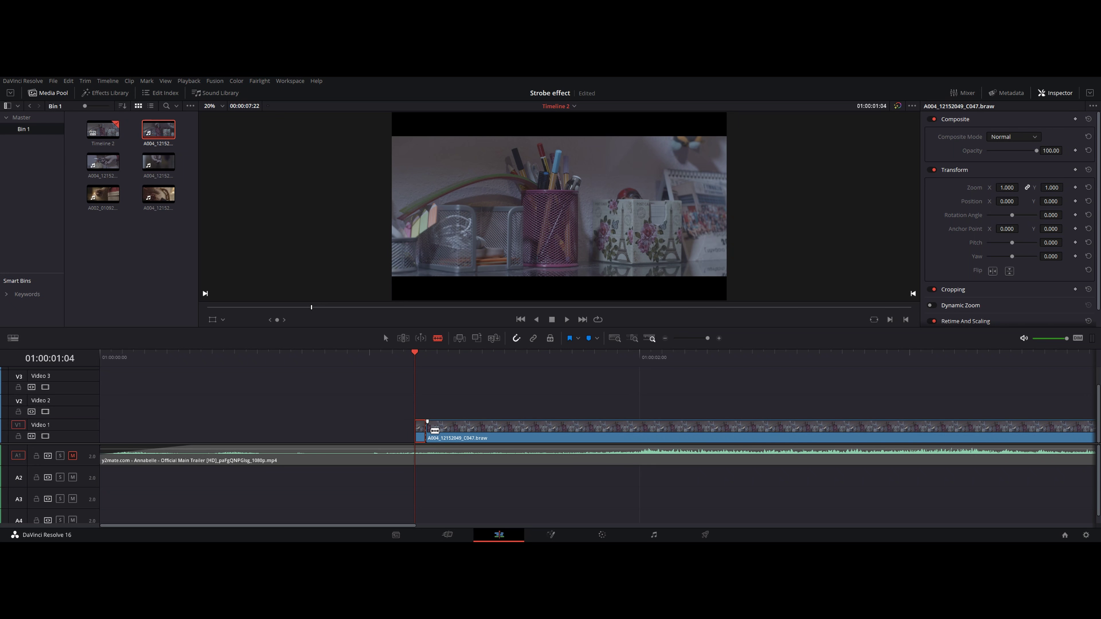
pyautogui.click(450, 431)
pyautogui.click(460, 433)
pyautogui.click(482, 433)
pyautogui.click(493, 434)
pyautogui.click(516, 436)
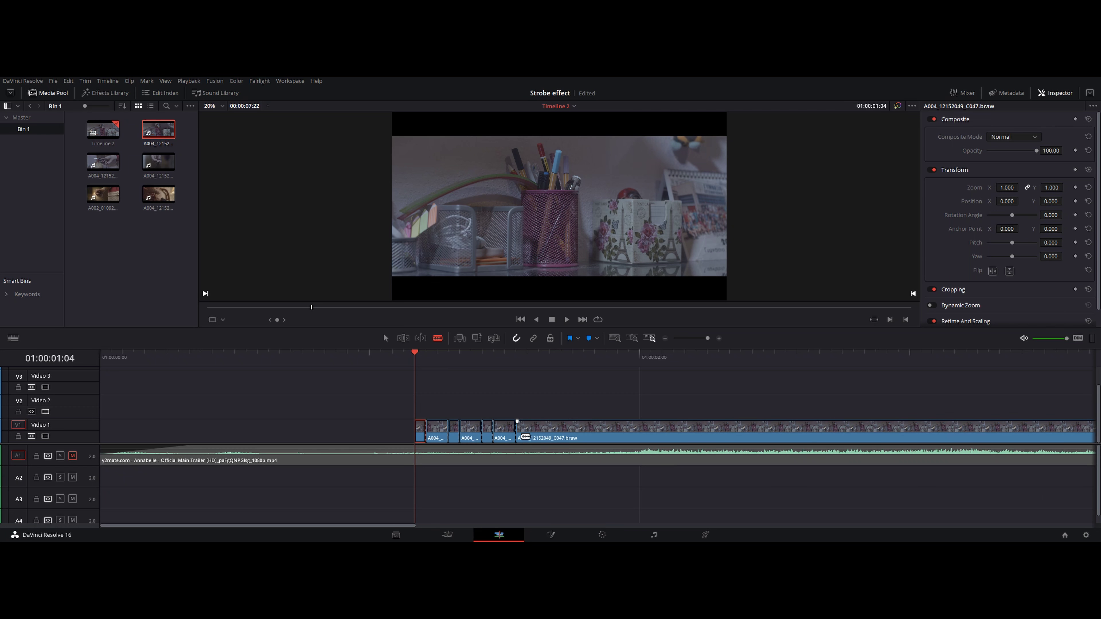
pyautogui.click(527, 435)
pyautogui.click(549, 436)
pyautogui.click(560, 437)
pyautogui.click(583, 436)
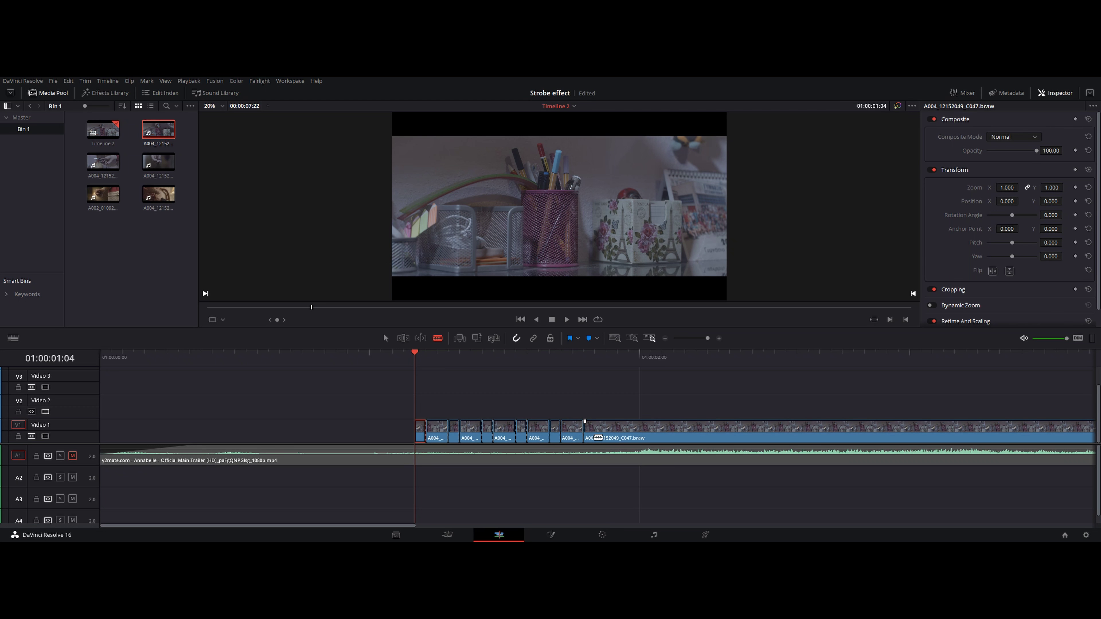
pyautogui.click(594, 437)
pyautogui.click(618, 436)
pyautogui.click(628, 436)
# Step: Delete the leftover end and the longer pieces, leaving short clips separated by gaps
pyautogui.press('a')
pyautogui.click(658, 438)
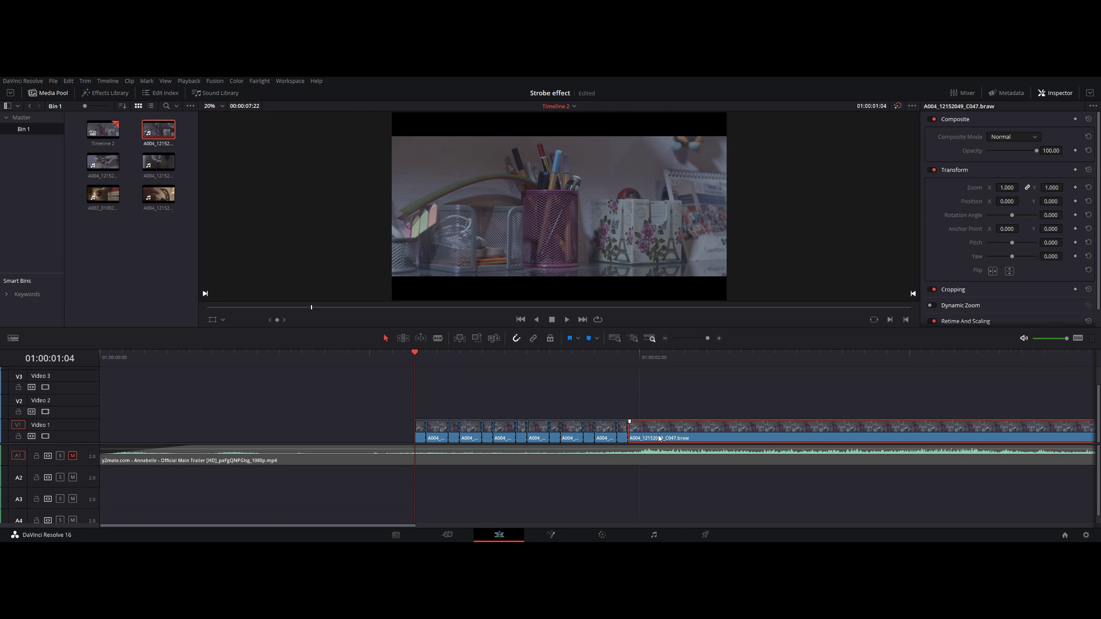
pyautogui.press('Delete')
pyautogui.click(429, 439)
pyautogui.press('Delete')
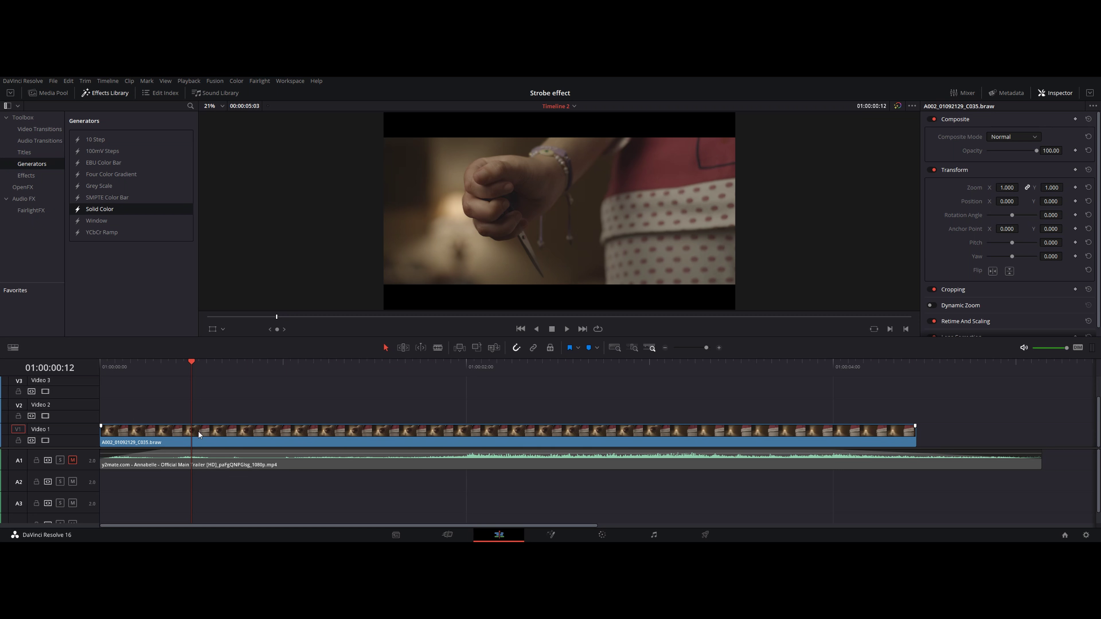
# Step: Zoom the timeline and scrub the A002_01092129_C035.braw clip from start to end
pyautogui.hotkey('ctrl', '=')
pyautogui.press('Home')
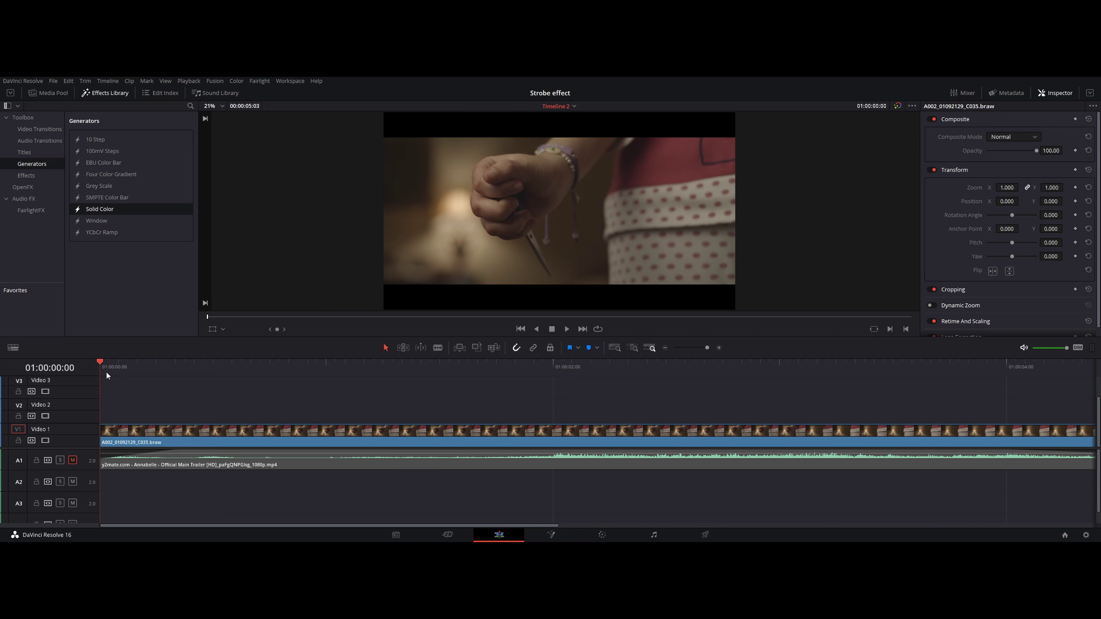
pyautogui.hotkey('ctrl', '-')
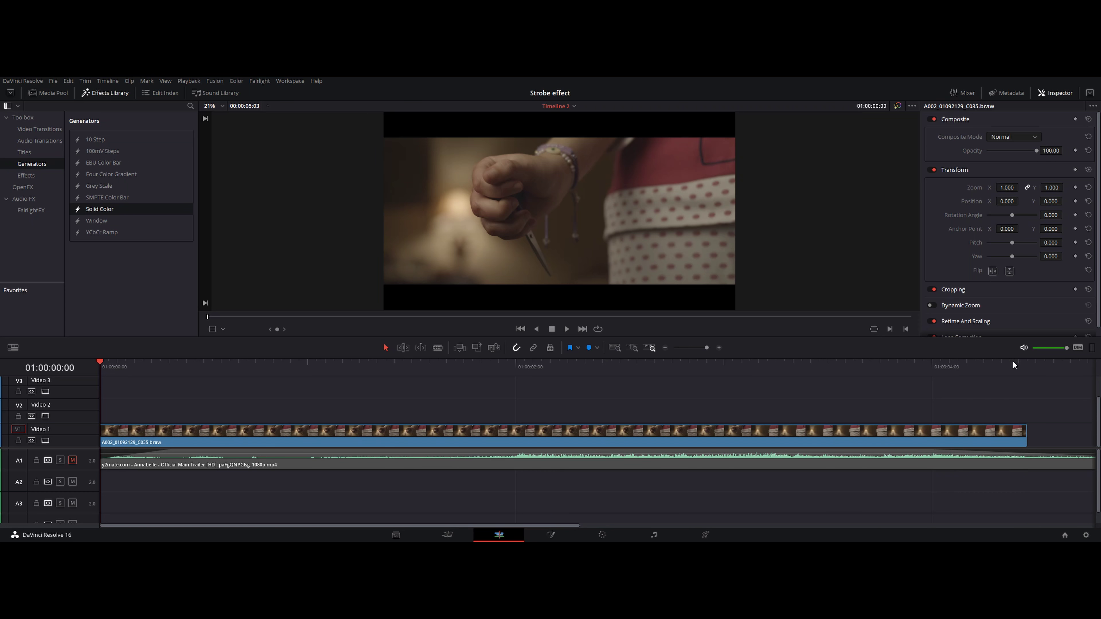
pyautogui.moveTo(1013, 362); pyautogui.dragTo(227, 358)
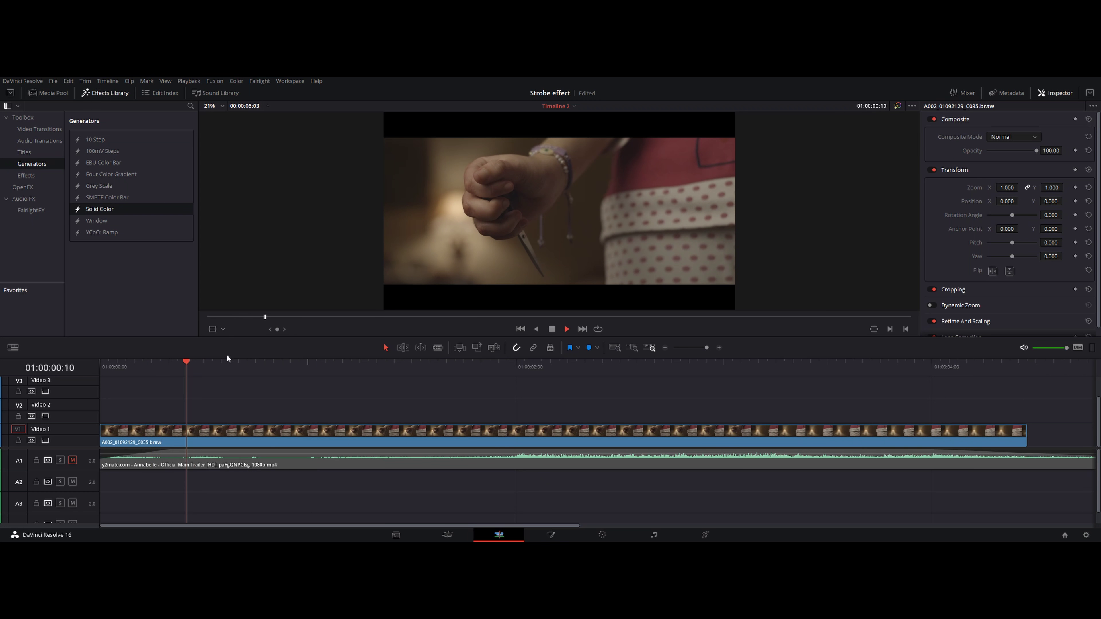
pyautogui.click(1028, 363)
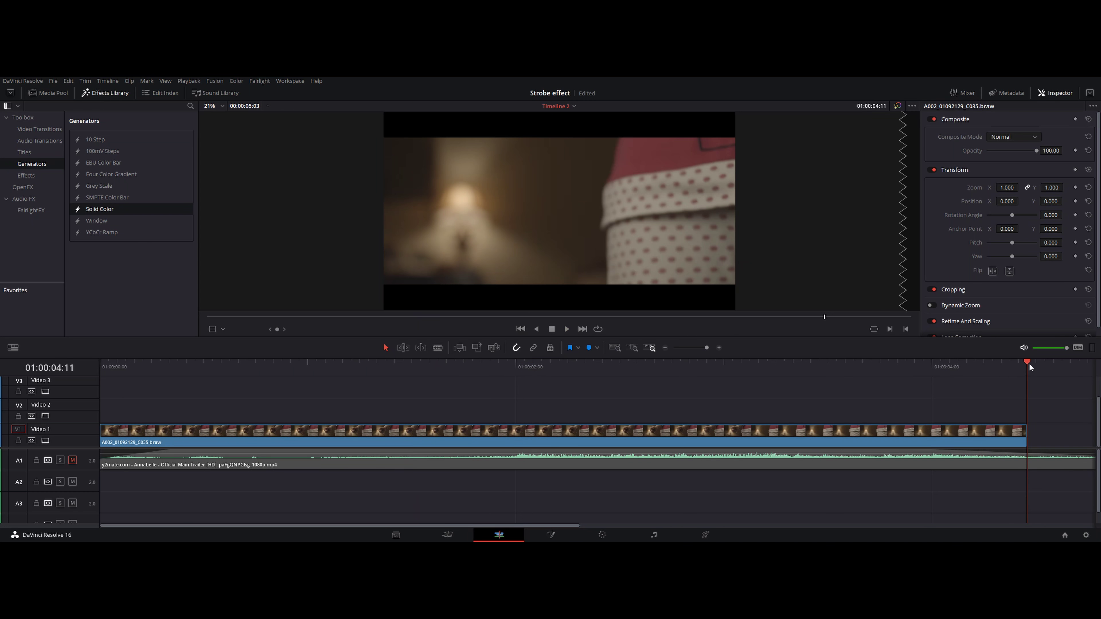
pyautogui.moveTo(1026, 364); pyautogui.dragTo(92, 341)
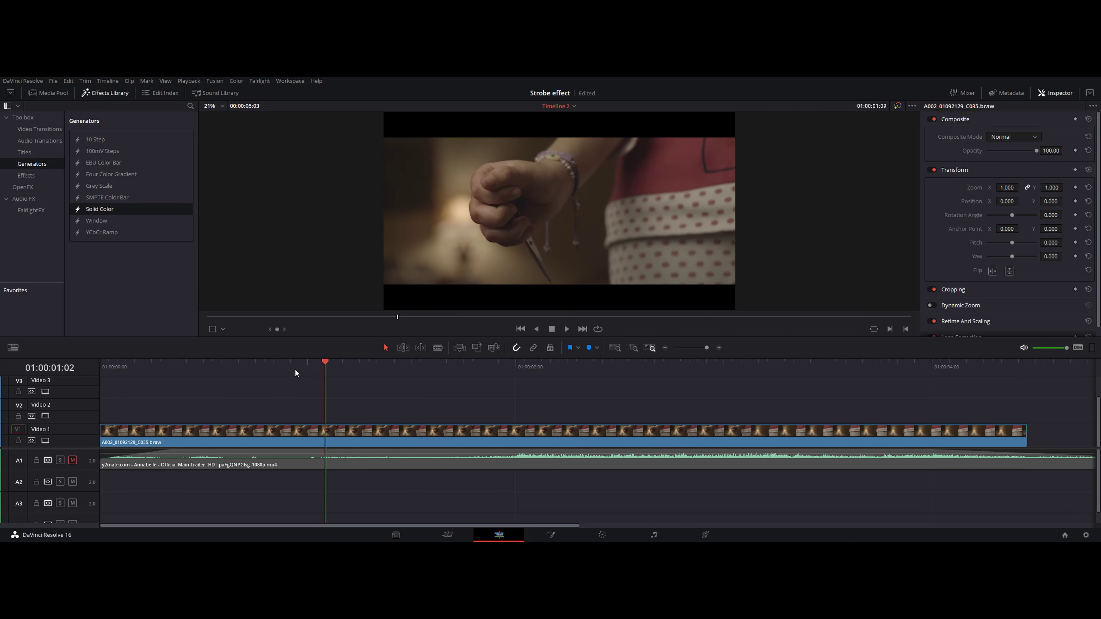
pyautogui.click(1012, 369)
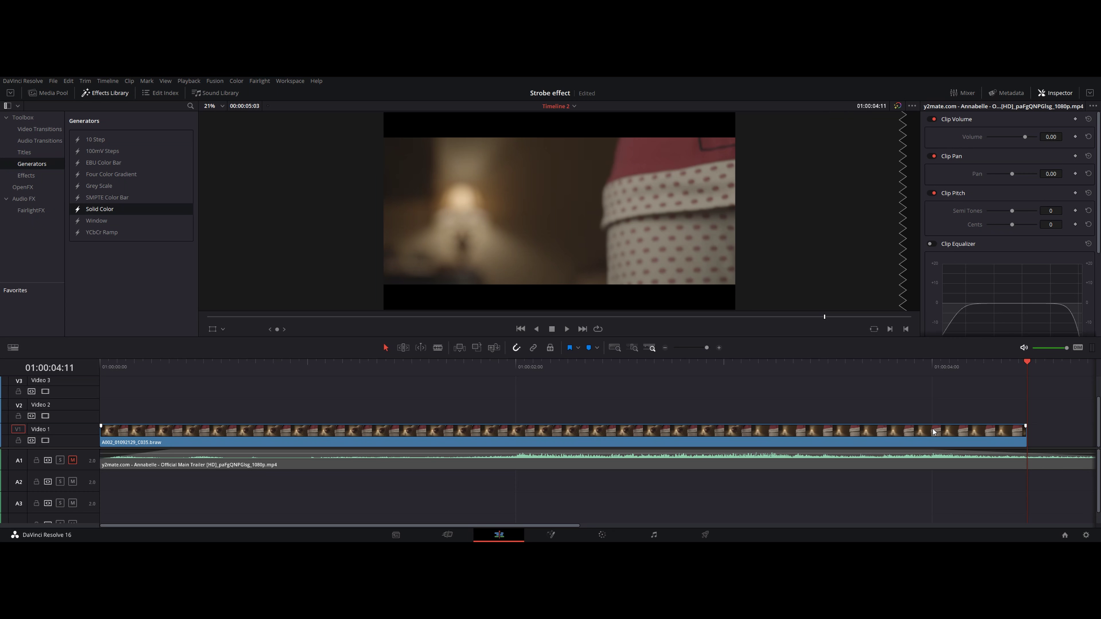
# Step: Return the playhead to the timeline start and bring the Media Pool back into view
pyautogui.moveTo(118, 362); pyautogui.dragTo(82, 380)
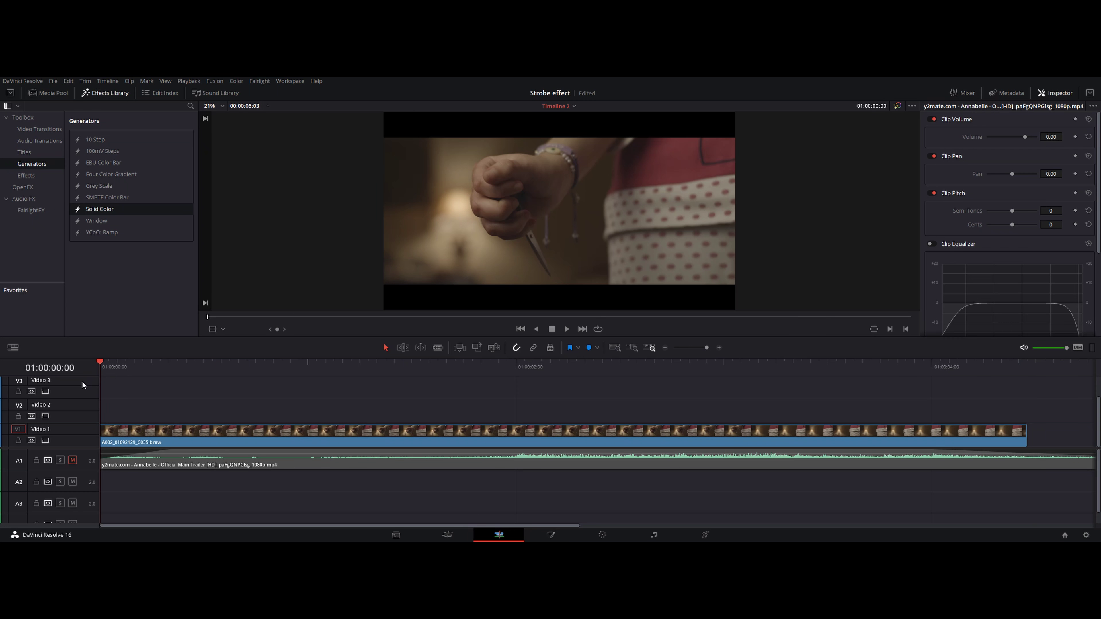
pyautogui.scroll(1, 136, 404)
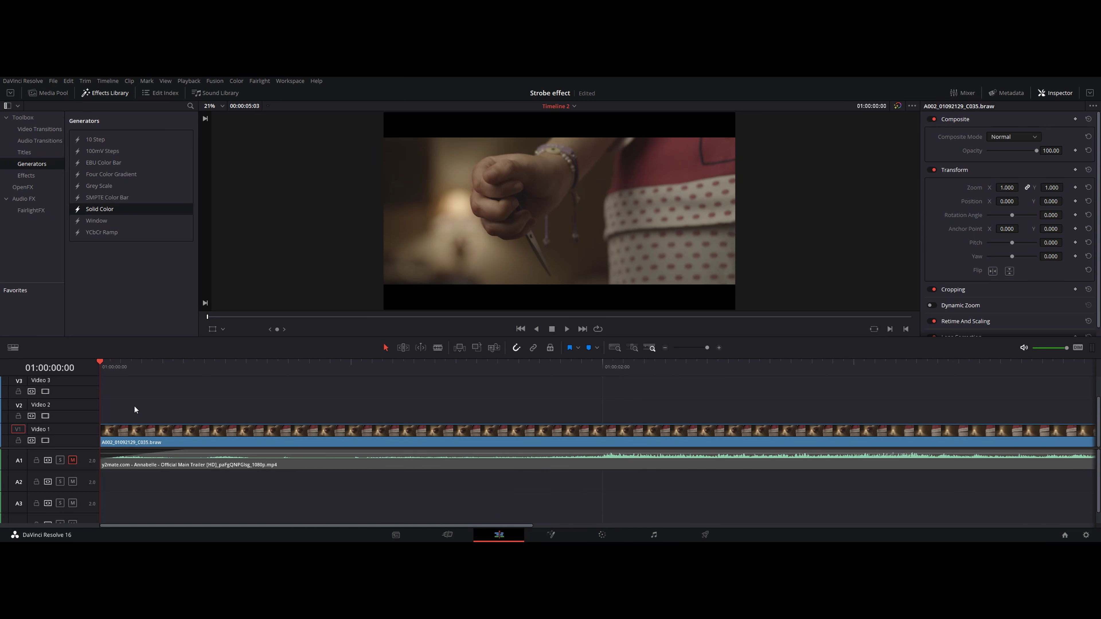
pyautogui.scroll(-1, 133, 404)
pyautogui.scroll(1, 133, 401)
pyautogui.scroll(-1, 101, 413)
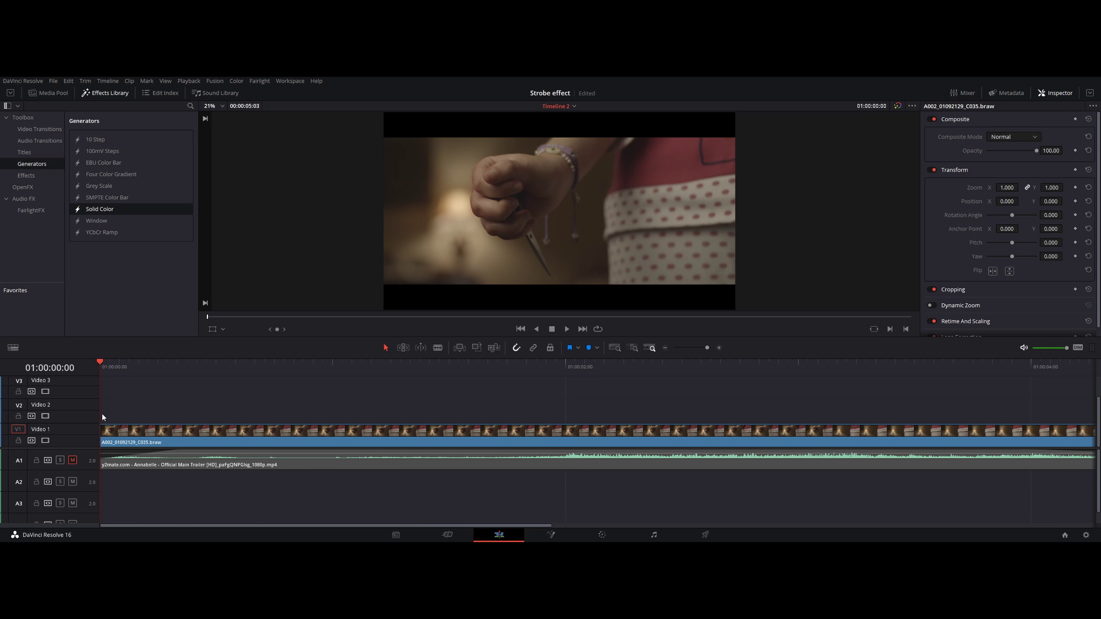
pyautogui.click(48, 93)
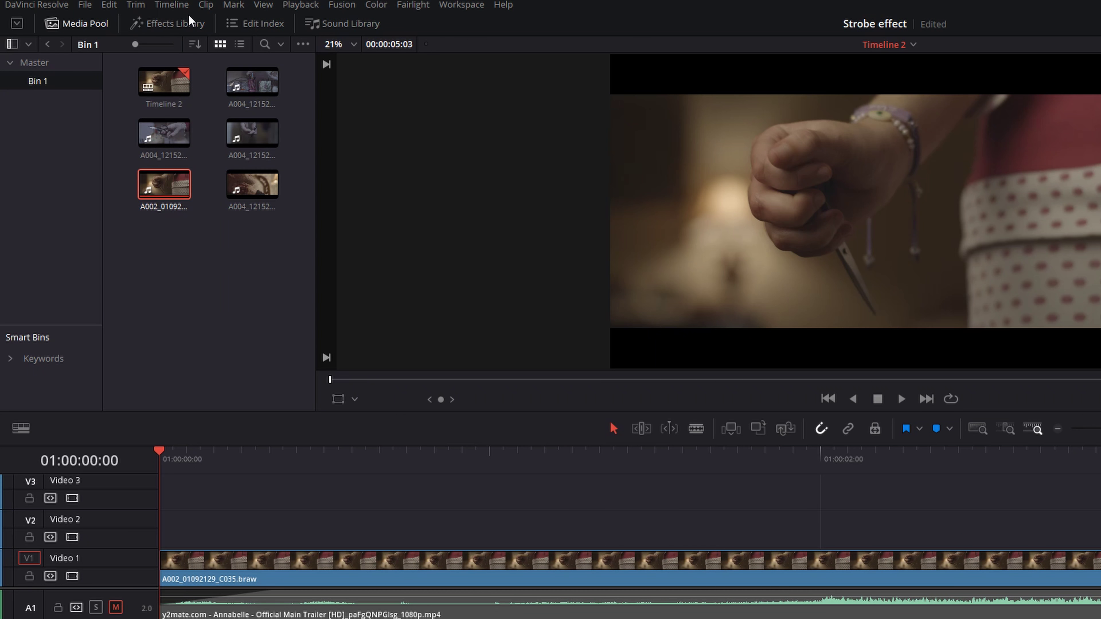
# Step: Show the Generators list under Effects Library > Toolbox
pyautogui.click(188, 15)
pyautogui.click(12, 43)
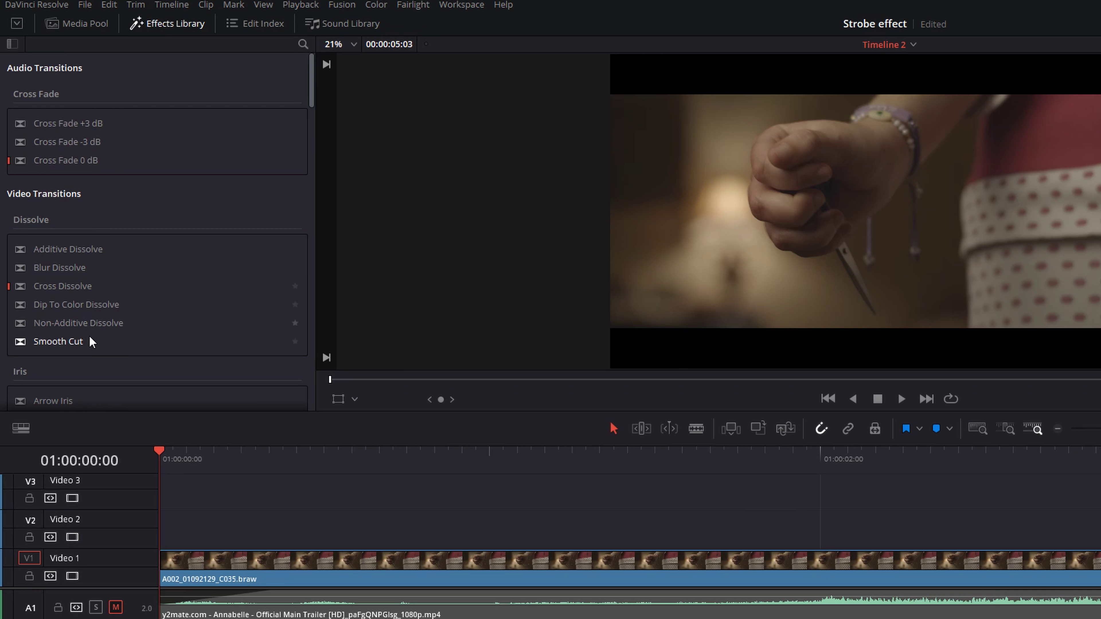
pyautogui.scroll(-10, 82, 336)
pyautogui.scroll(10, 79, 324)
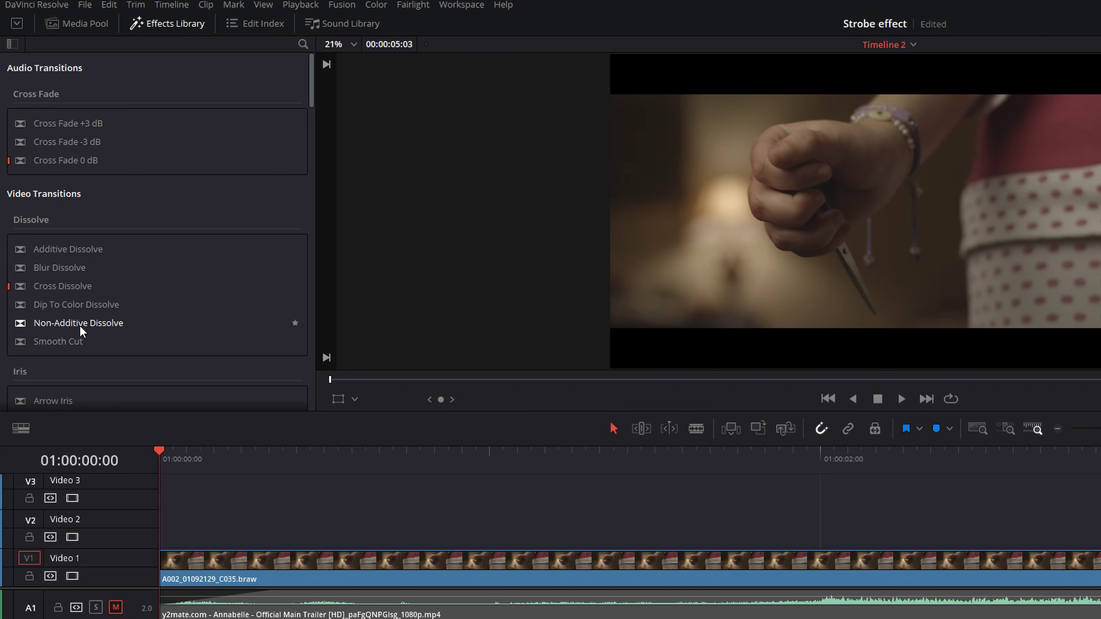
pyautogui.click(13, 45)
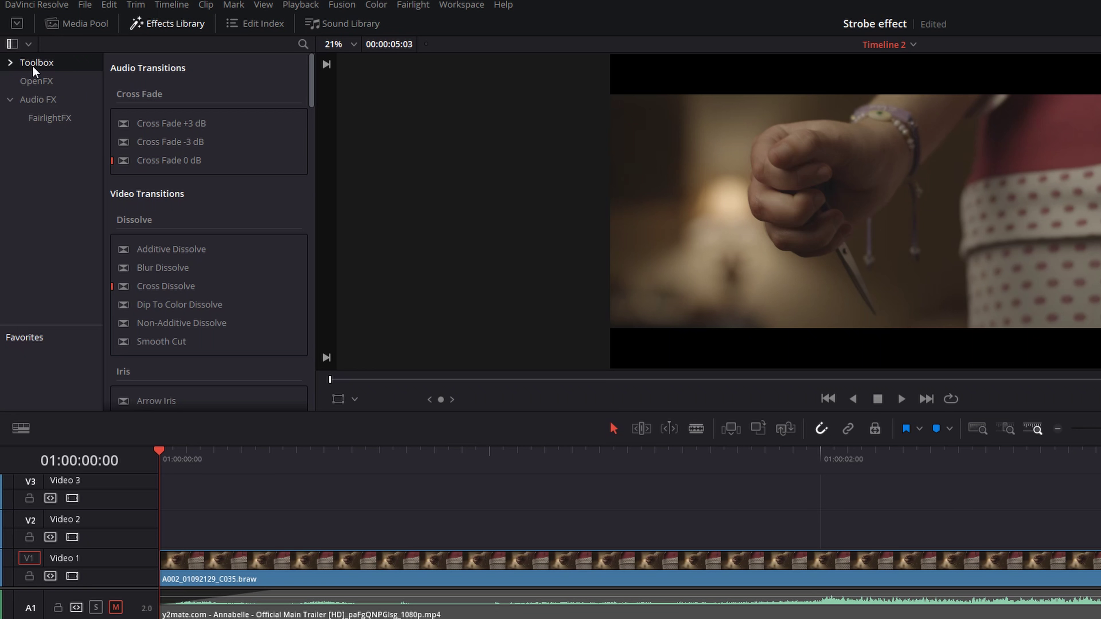
pyautogui.click(11, 63)
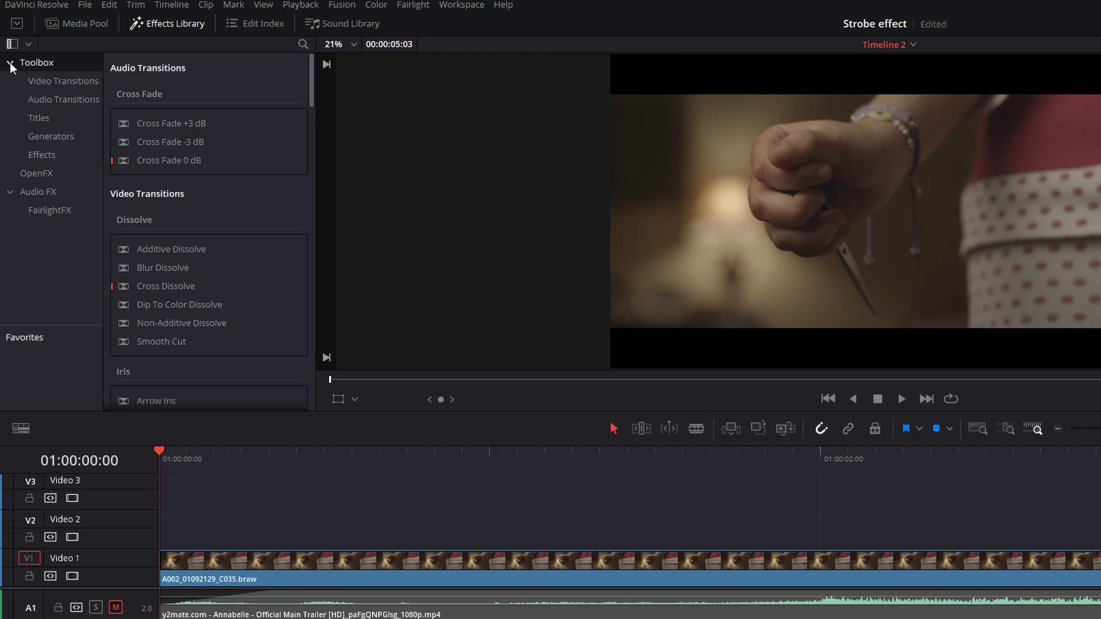
pyautogui.click(50, 136)
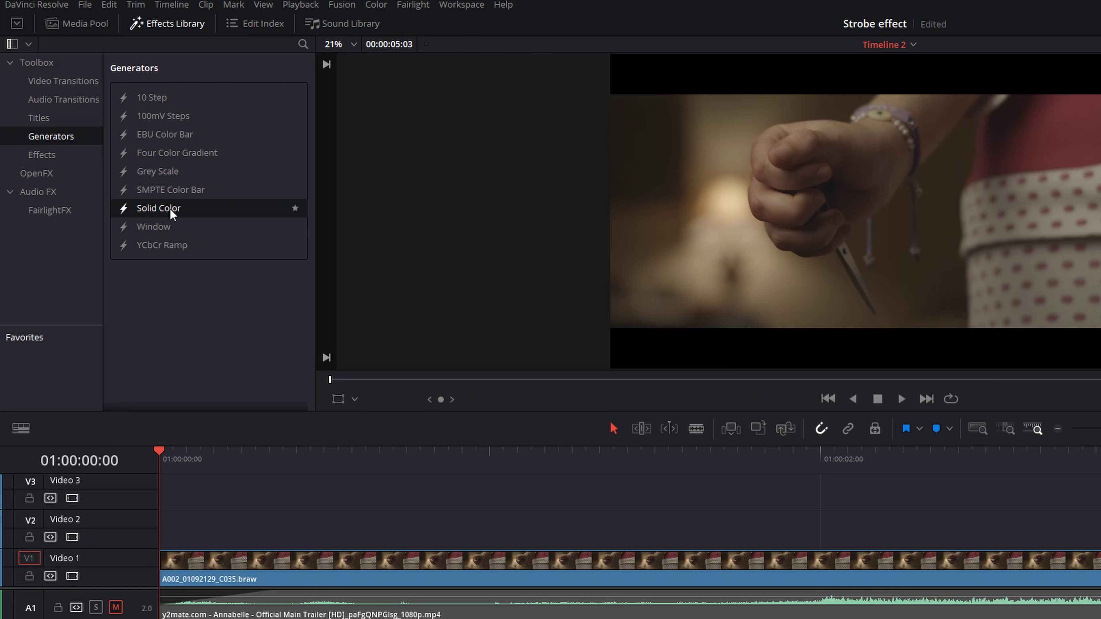
# Step: Place a Solid Color clip on Video 2 and trim it to end with the A002 clip
pyautogui.moveTo(176, 209); pyautogui.dragTo(167, 524)
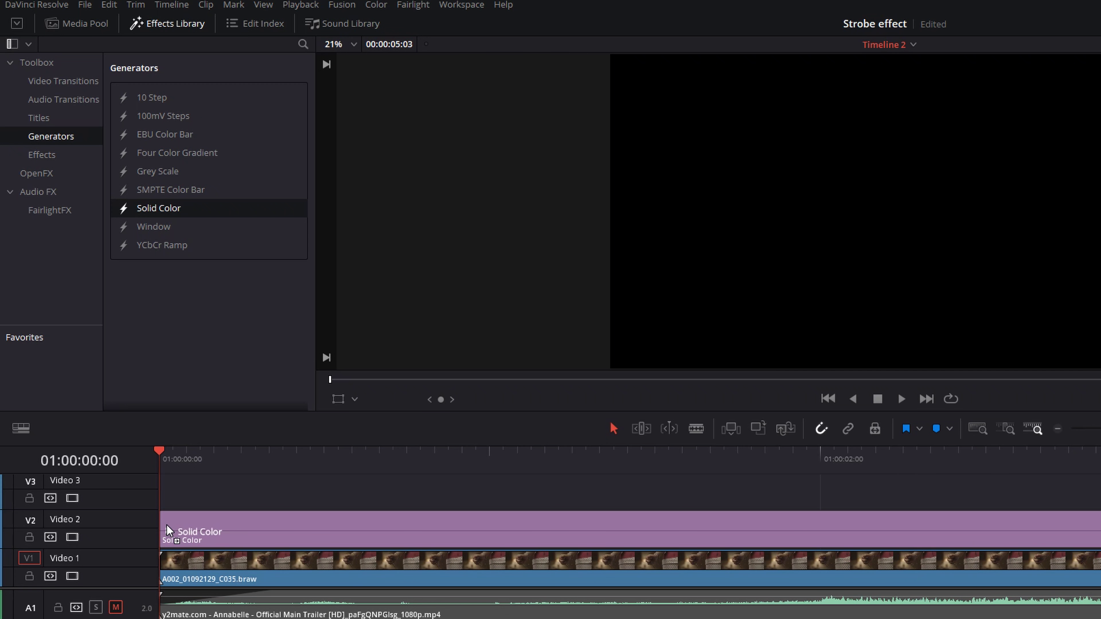
pyautogui.click(248, 530)
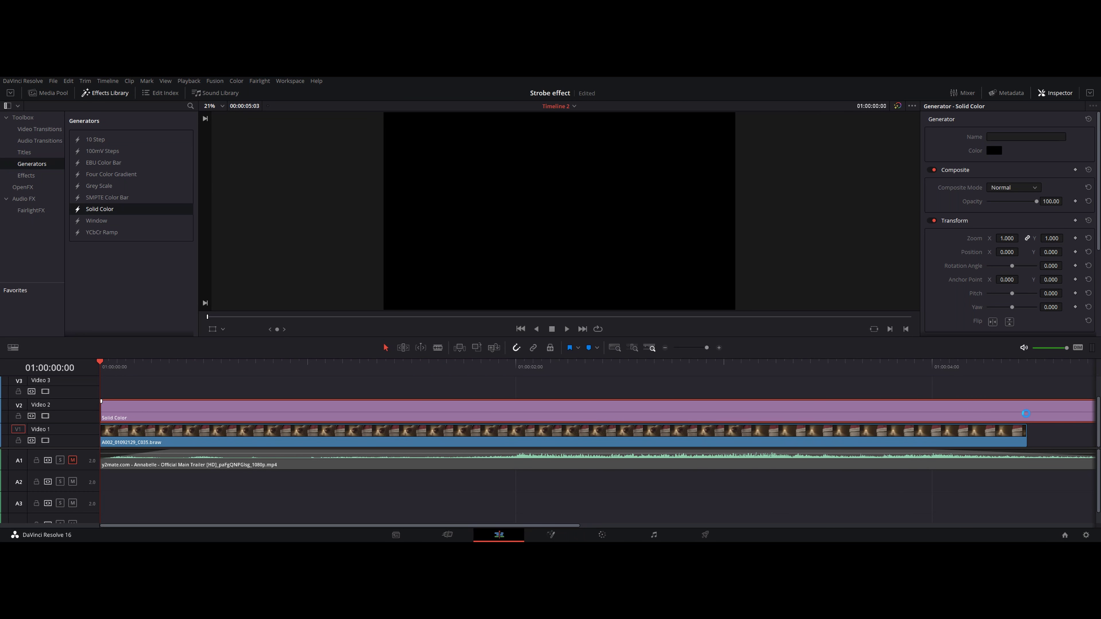
pyautogui.moveTo(1026, 413); pyautogui.dragTo(862, 407)
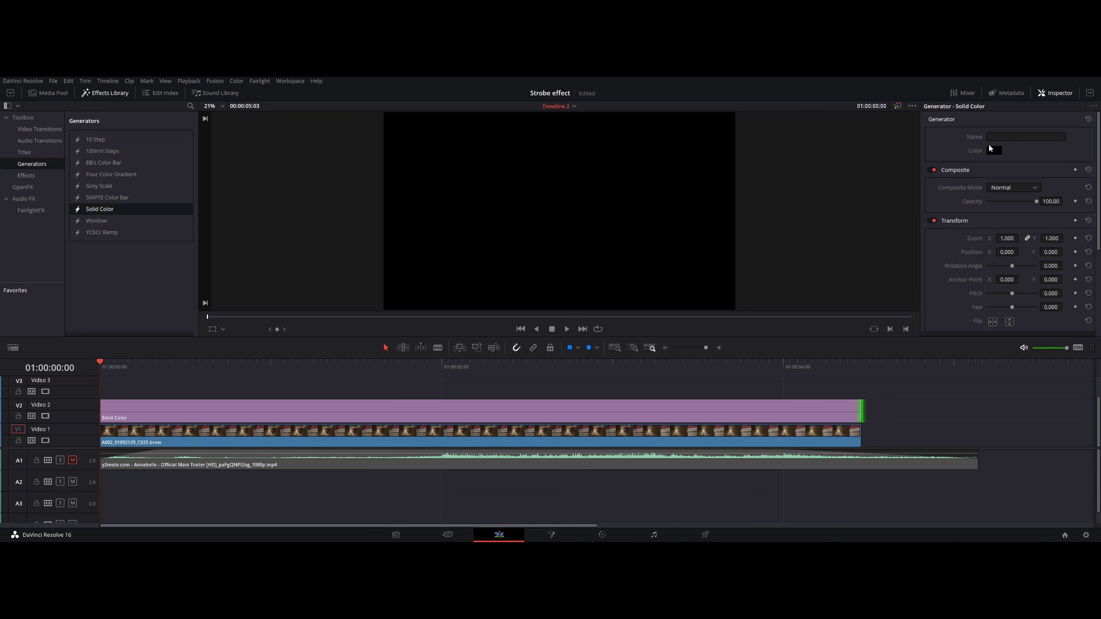
# Step: Blade-cut seven short pieces at the Solid Color clip's start and save the project
pyautogui.hotkey('ctrl', '=')
pyautogui.press('b')
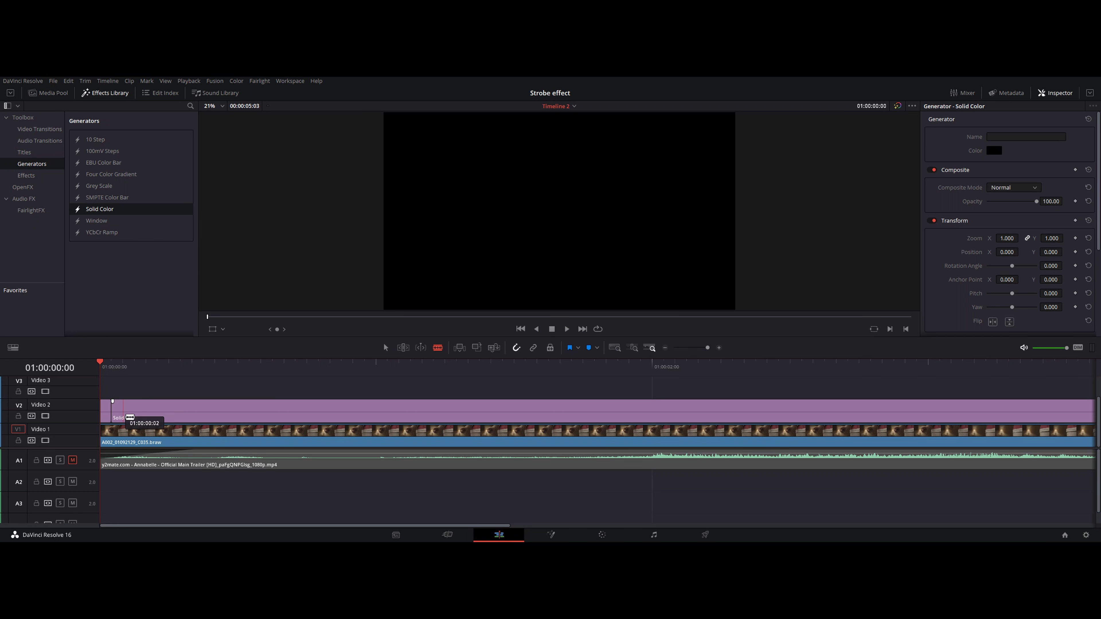
pyautogui.click(117, 417)
pyautogui.click(128, 417)
pyautogui.click(140, 417)
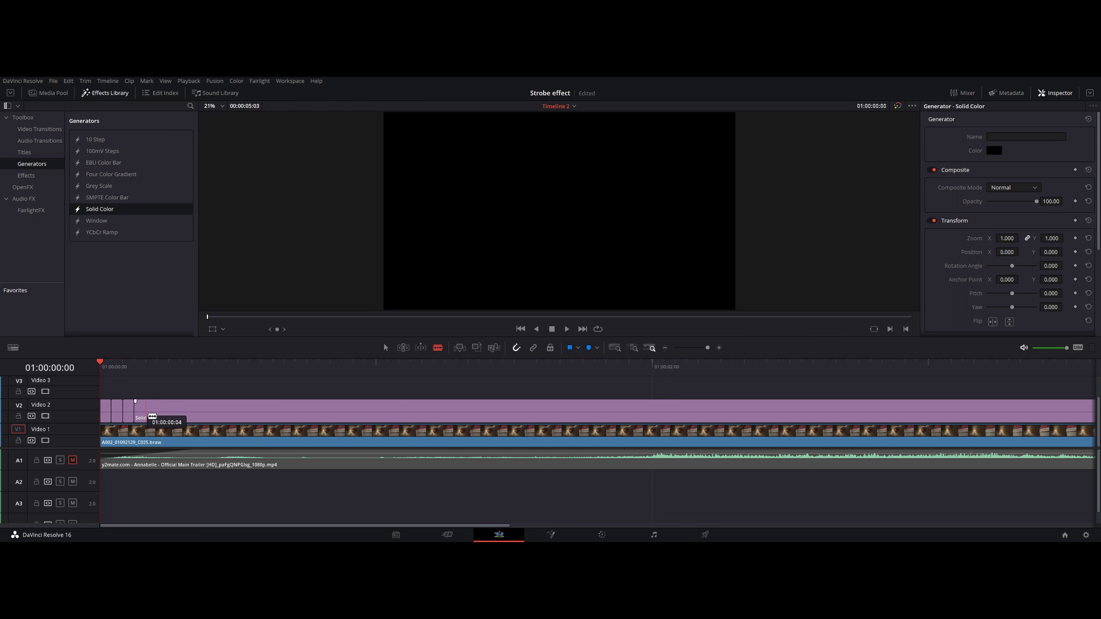
pyautogui.click(146, 417)
pyautogui.click(157, 417)
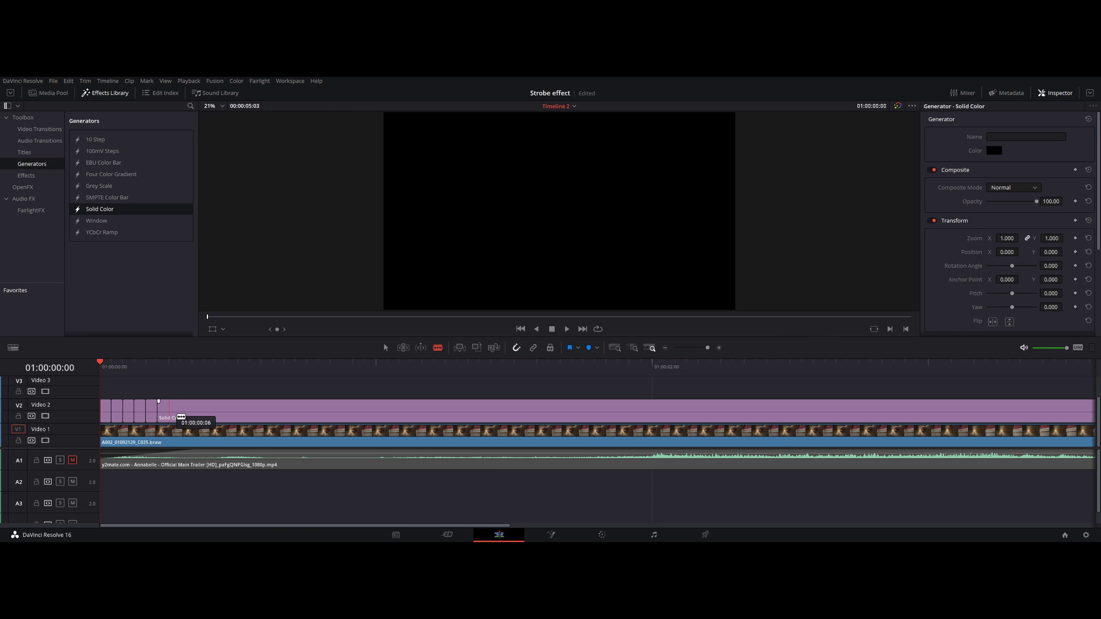
pyautogui.click(168, 417)
pyautogui.click(180, 417)
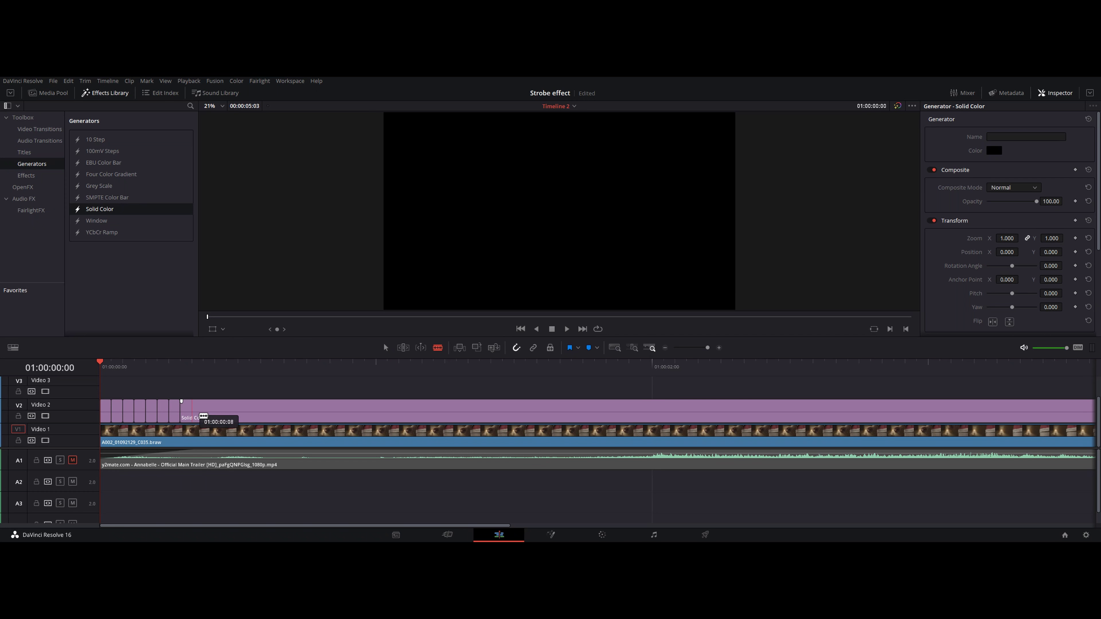
pyautogui.hotkey('ctrl', 's')
pyautogui.scroll(-2, 294, 387)
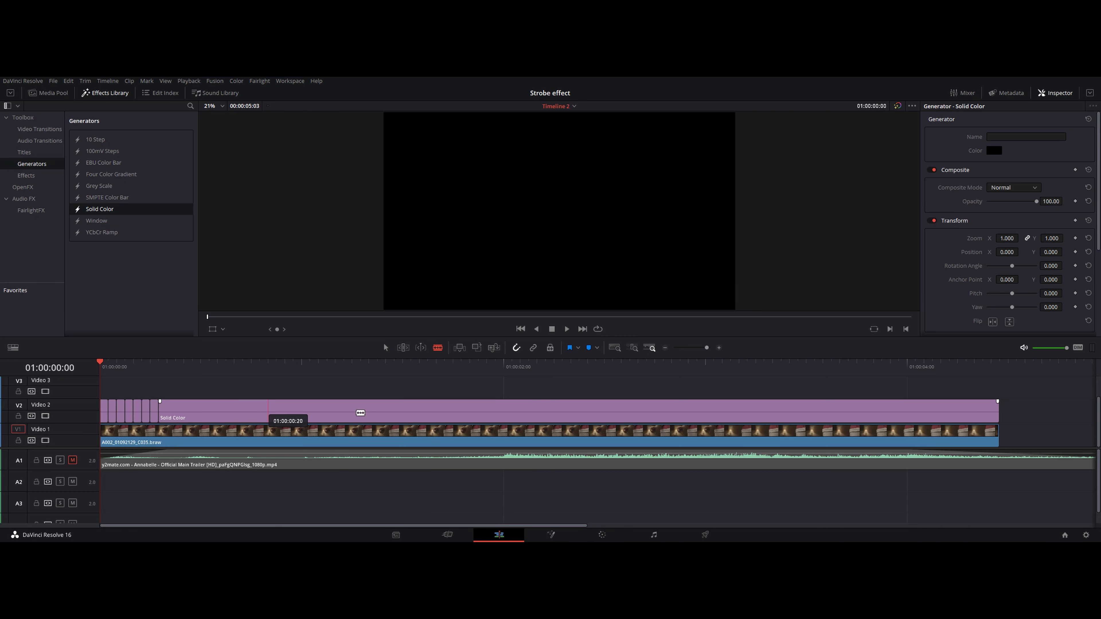
# Step: Cut the Solid Color clip after the short pieces and delete the long remainder on Video 2
pyautogui.scroll(1, 171, 412)
pyautogui.click(170, 412)
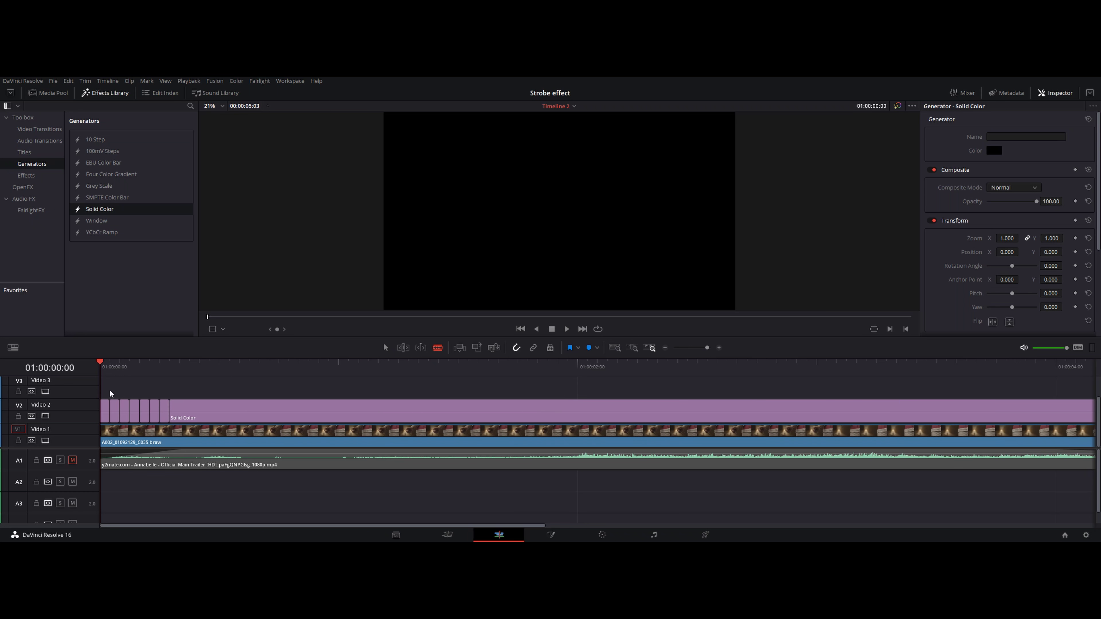
pyautogui.moveTo(206, 383); pyautogui.dragTo(301, 416)
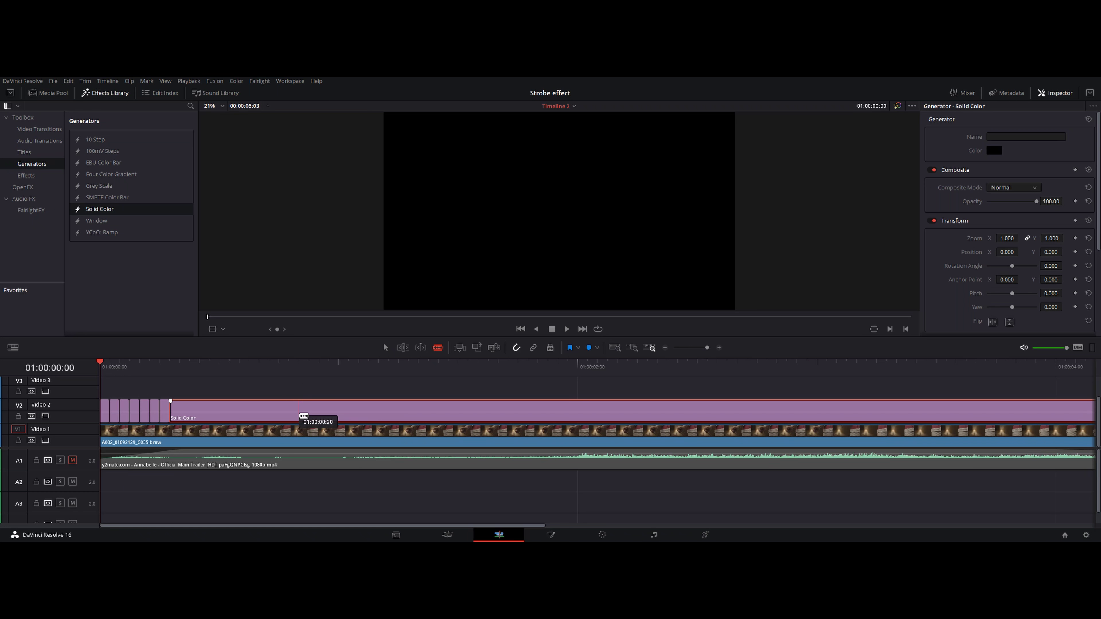
pyautogui.press('Delete')
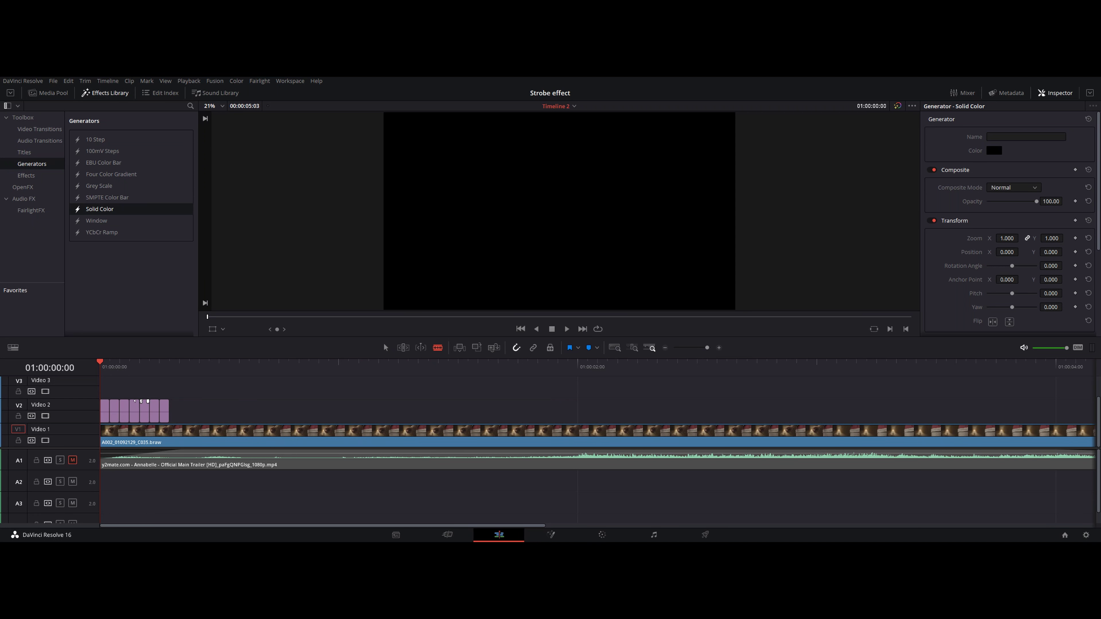
# Step: Delete every other short black clip to leave gaps between four flashes, then save the project
pyautogui.press('a')
pyautogui.click(116, 413)
pyautogui.press('Delete')
pyautogui.click(138, 411)
pyautogui.press('Delete')
pyautogui.click(154, 412)
pyautogui.press('Delete')
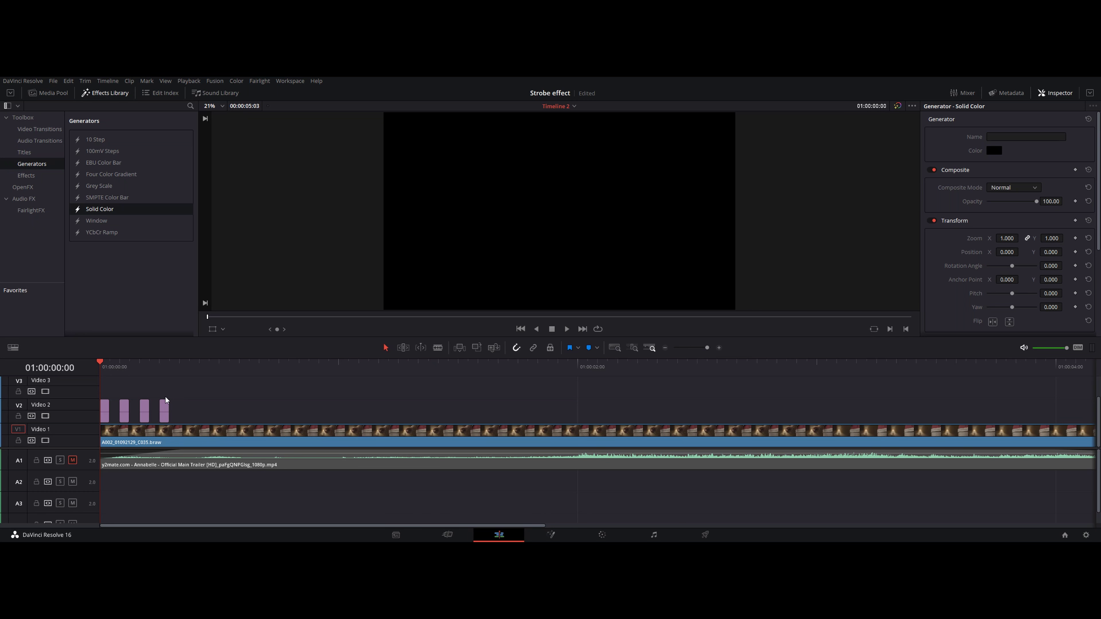
pyautogui.hotkey('ctrl', 's')
# Step: Paste a copy of the four black clips one frame after the fourth clip on Video 2
pyautogui.click(178, 372)
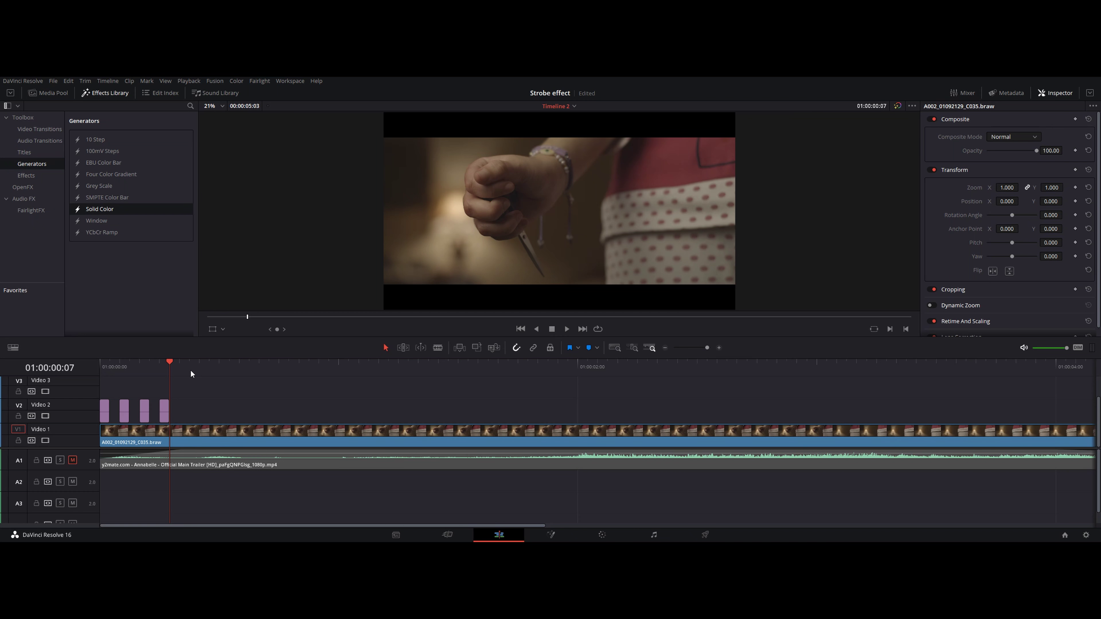
pyautogui.press('Right')
pyautogui.moveTo(212, 398); pyautogui.dragTo(76, 421)
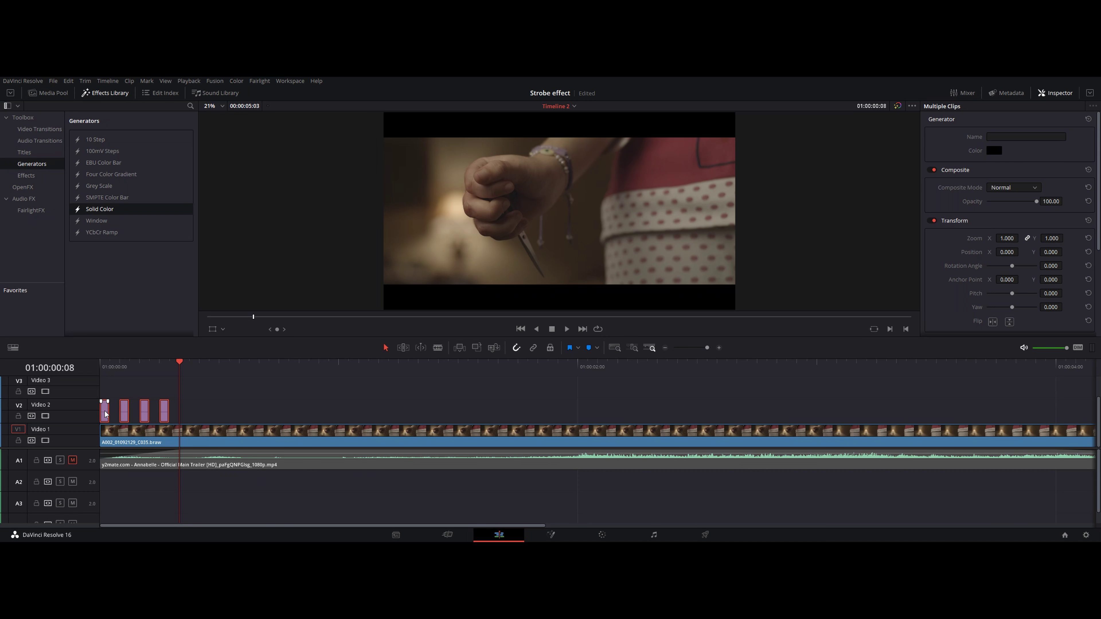
pyautogui.hotkey('ctrl', 'v')
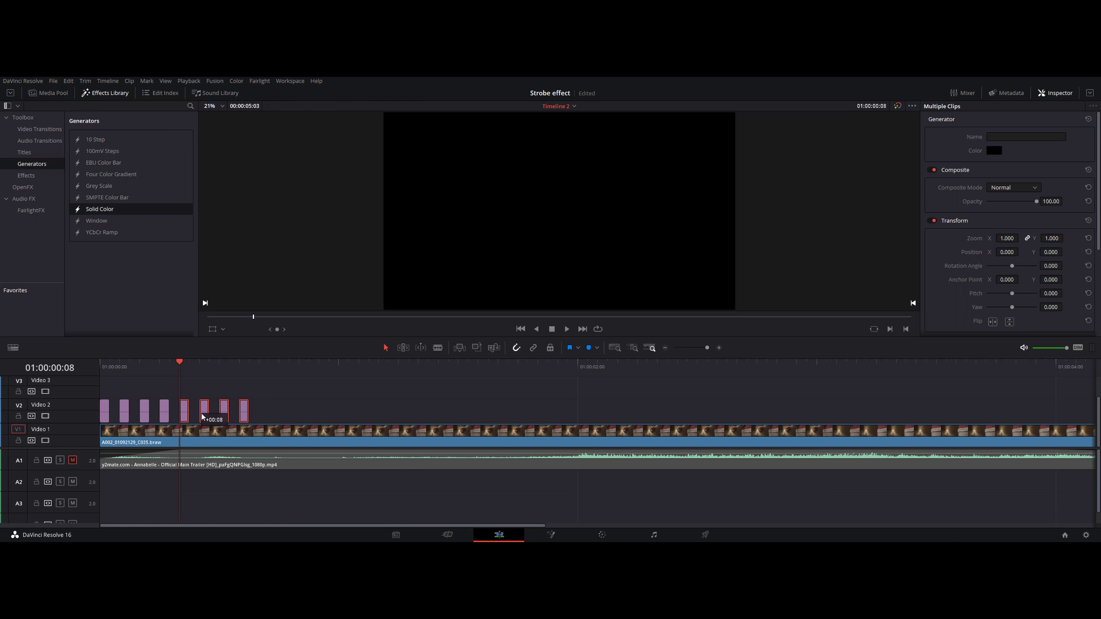
pyautogui.click(273, 406)
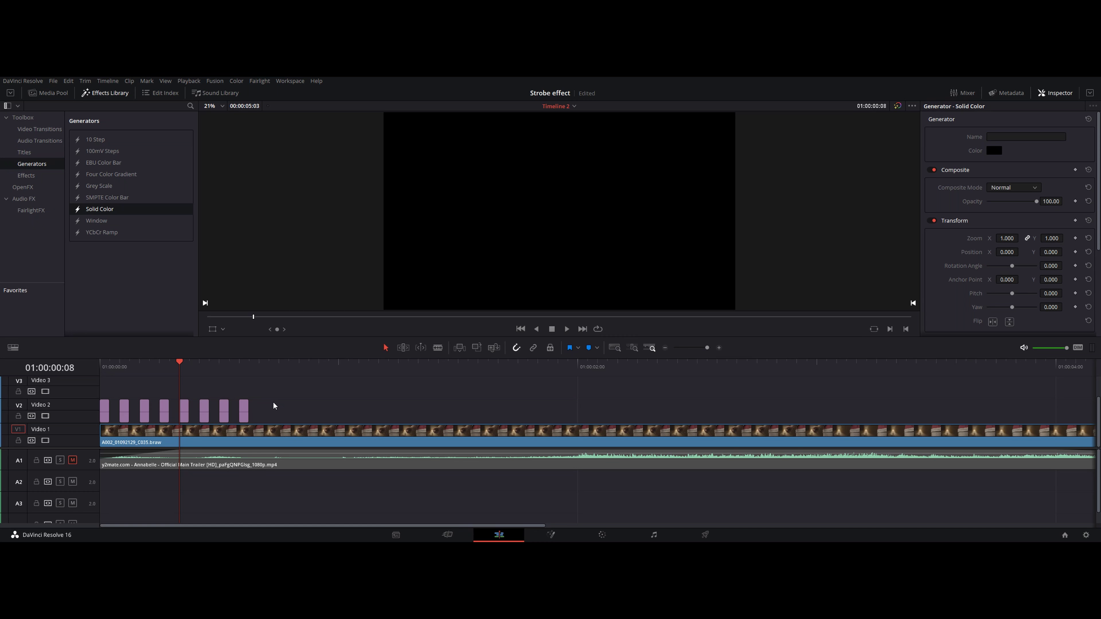
# Step: Duplicate all eight black clips one frame past the eighth clip, keeping the gap pattern
pyautogui.click(249, 369)
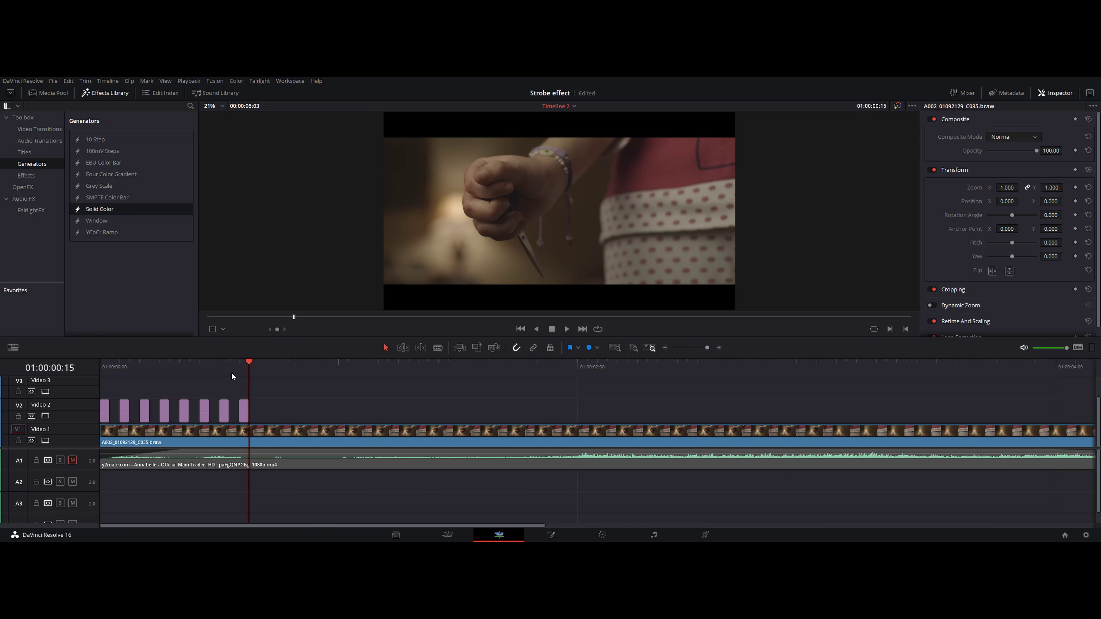
pyautogui.press('Right')
pyautogui.moveTo(298, 389); pyautogui.dragTo(103, 416)
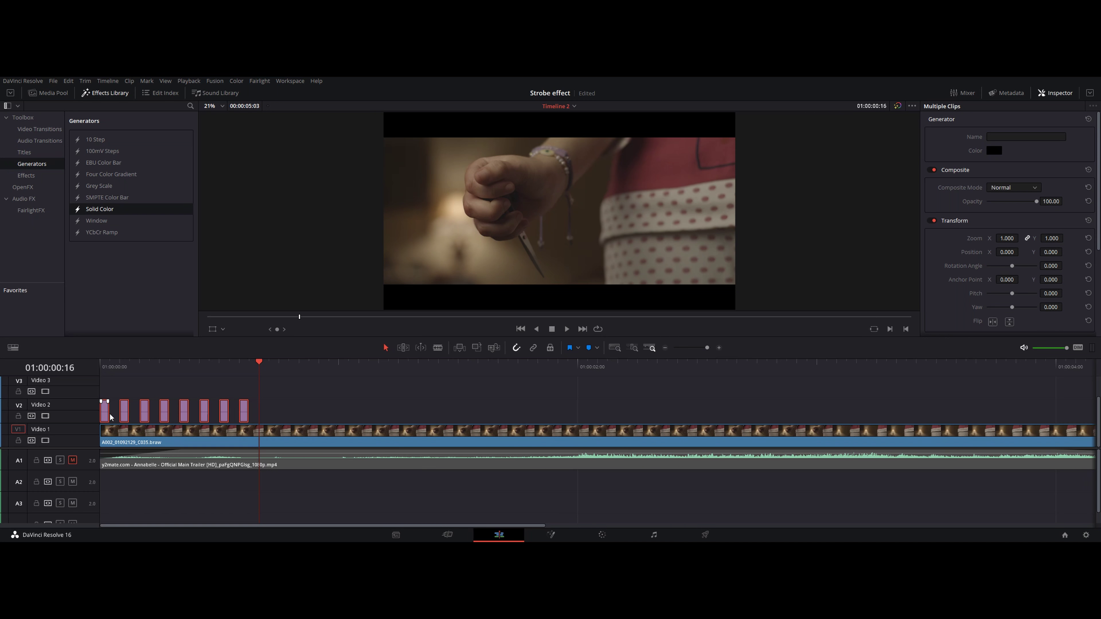
pyautogui.moveTo(110, 417); pyautogui.dragTo(273, 419)
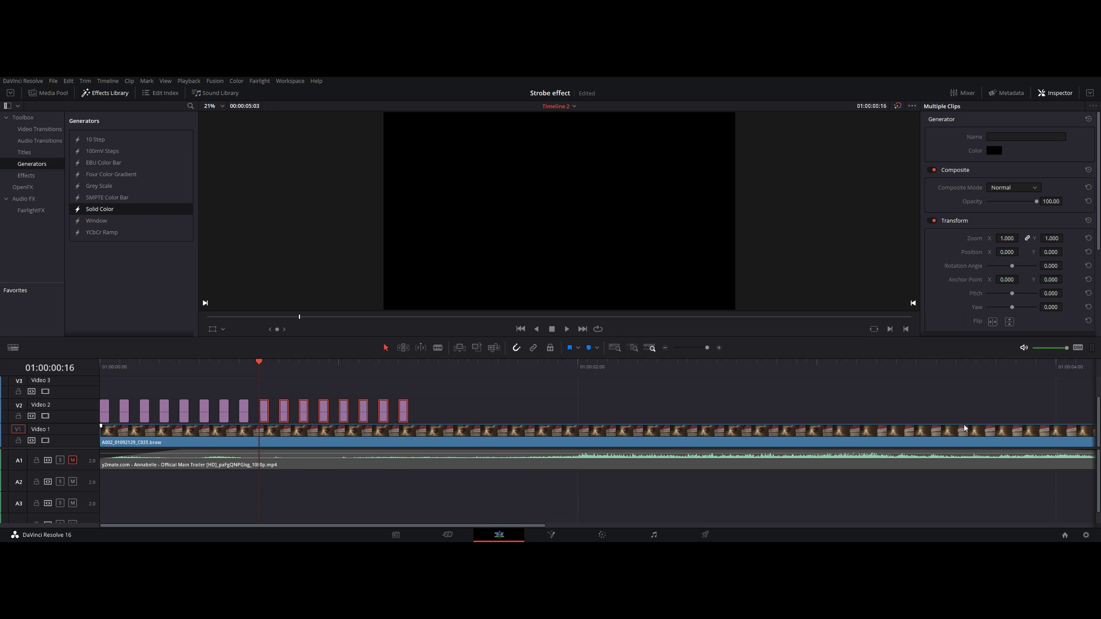
pyautogui.scroll(-1, 894, 463)
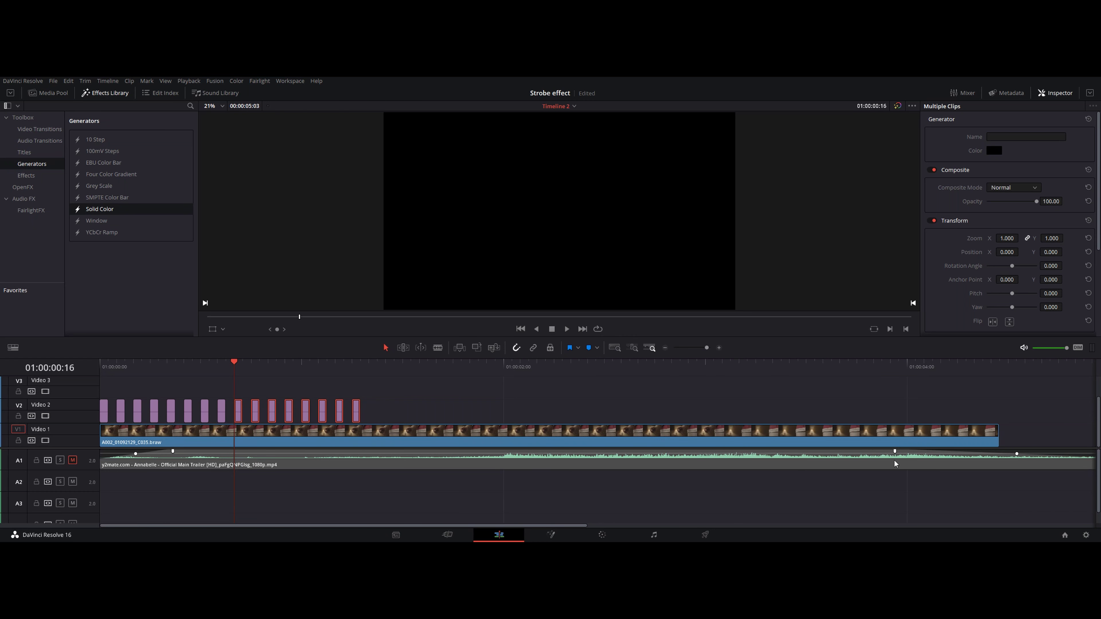
pyautogui.click(368, 407)
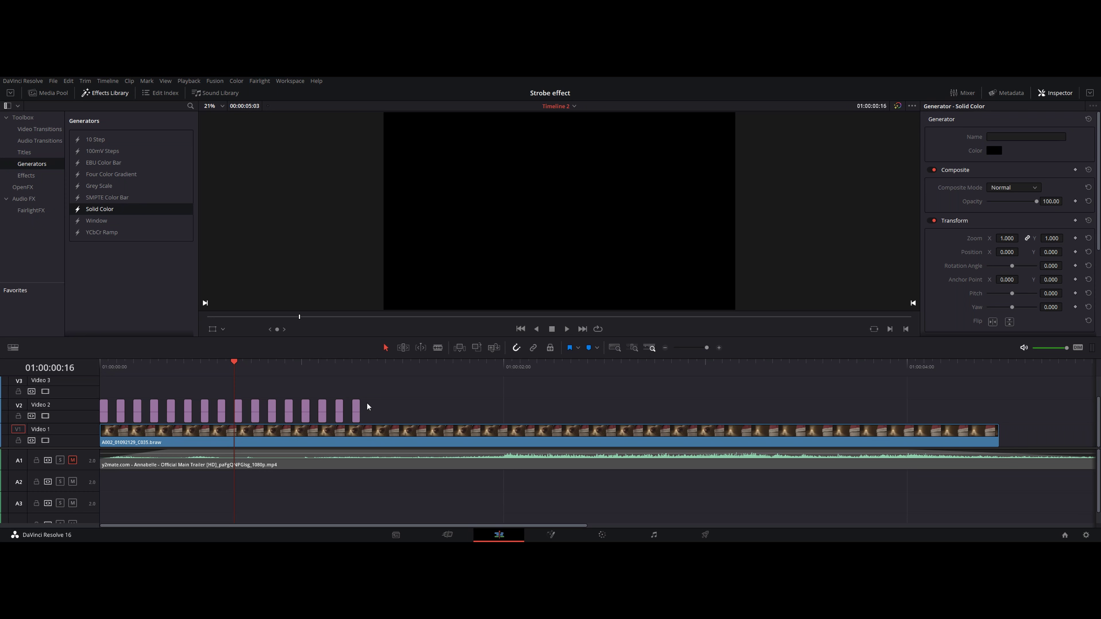
# Step: Duplicate and paste the whole clip-and-gap pattern until Video 2 spans the V1 clip
pyautogui.click(362, 364)
pyautogui.press('Right')
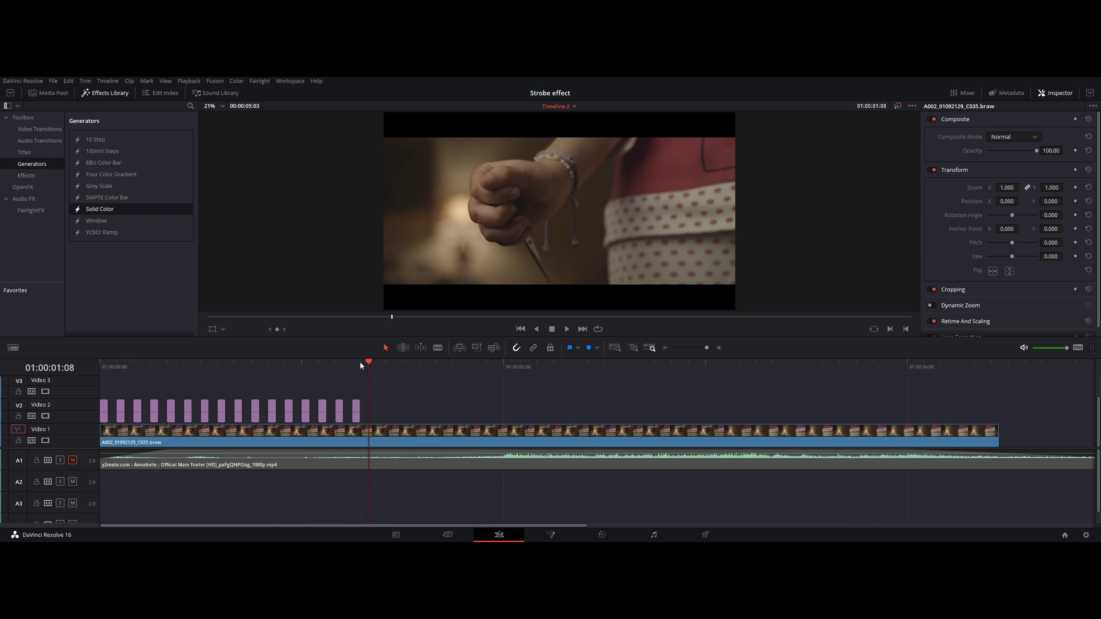
pyautogui.moveTo(369, 397); pyautogui.dragTo(104, 410)
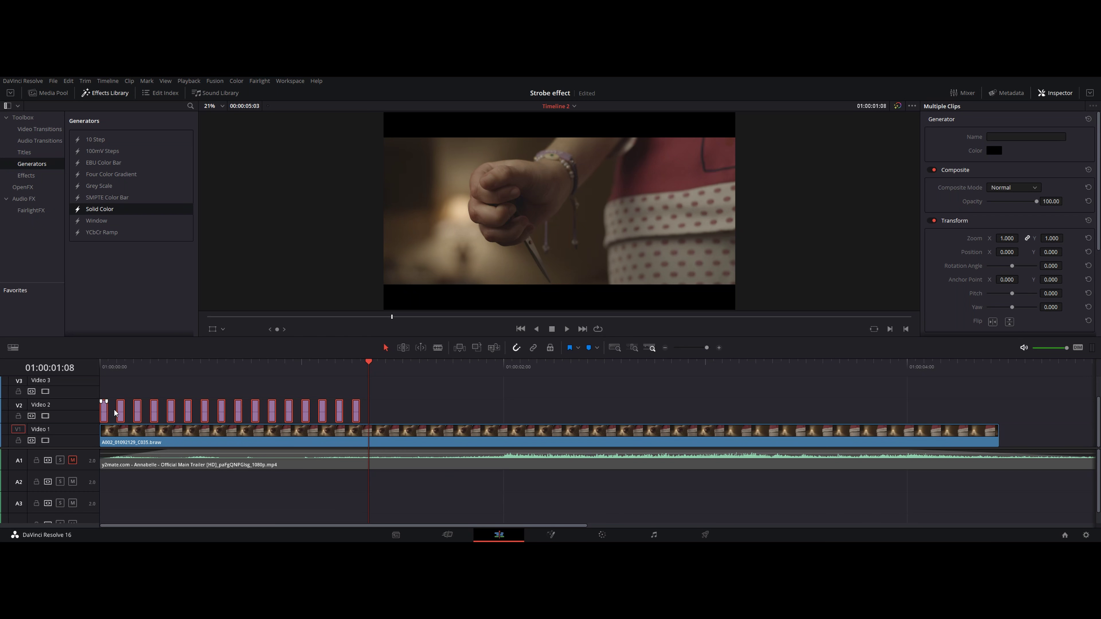
pyautogui.keyDown('alt'); pyautogui.moveTo(115, 412); pyautogui.dragTo(375, 418); pyautogui.keyUp('alt')
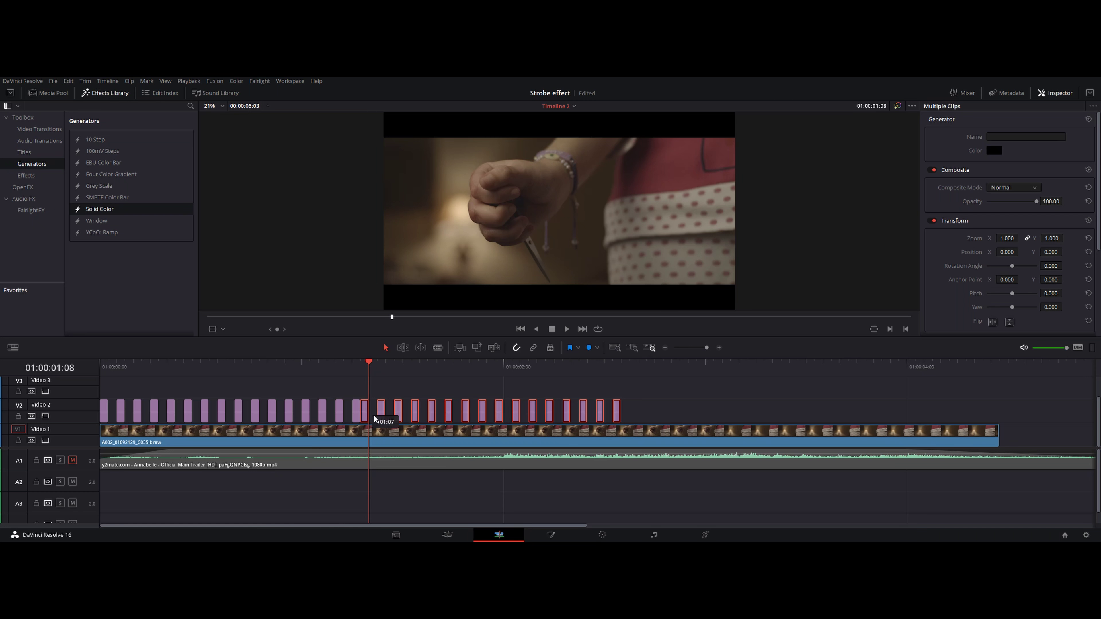
pyautogui.hotkey('ctrl', 'v')
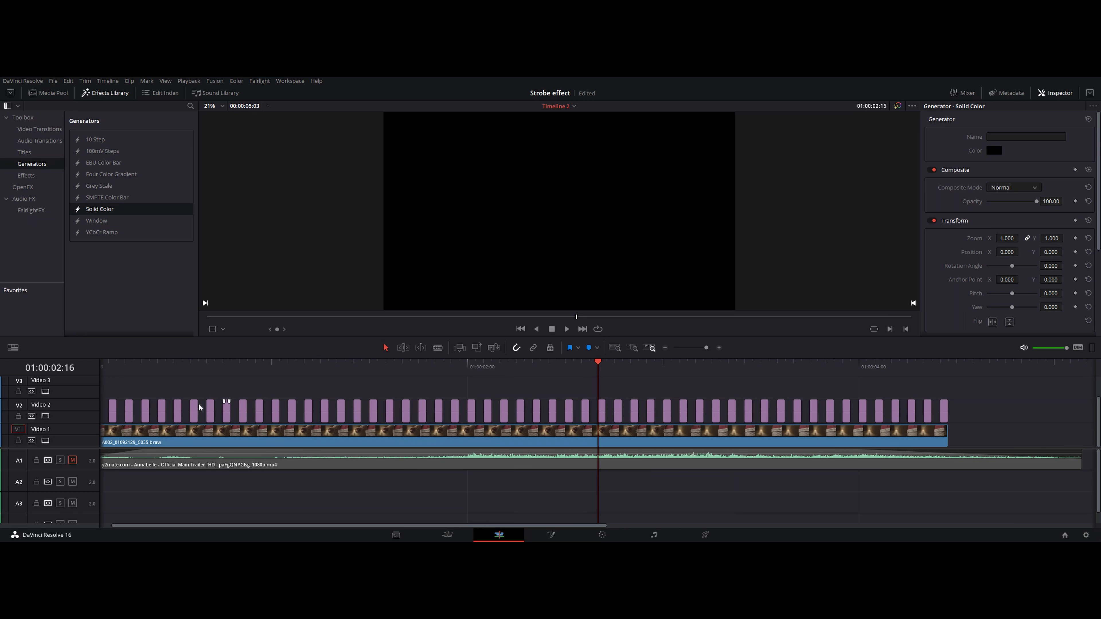
pyautogui.press('Home')
pyautogui.press('space')
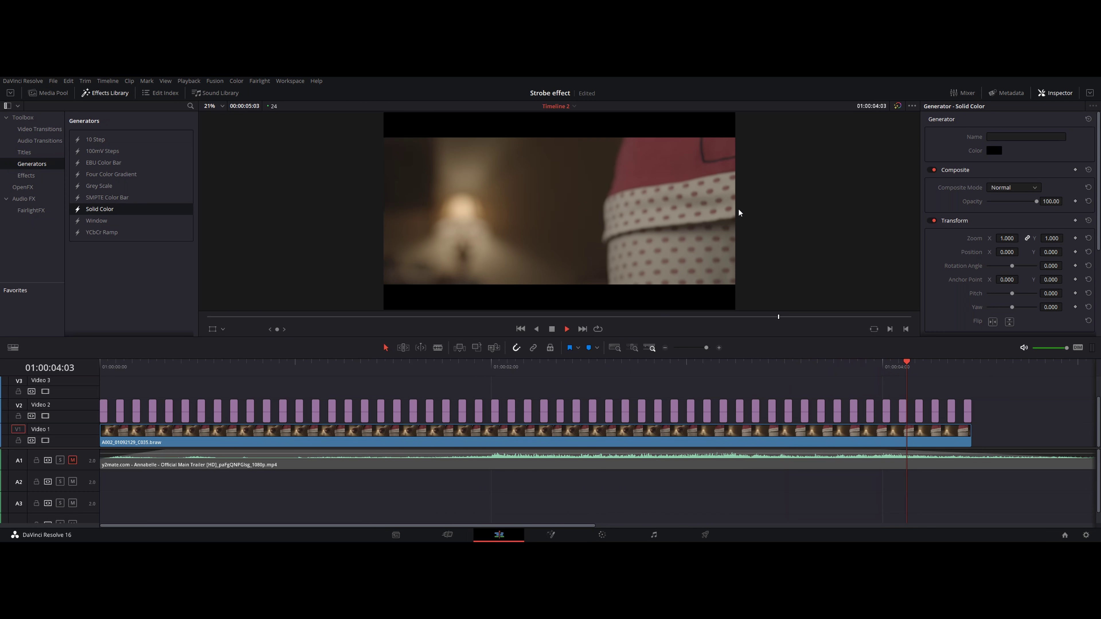
pyautogui.press('space')
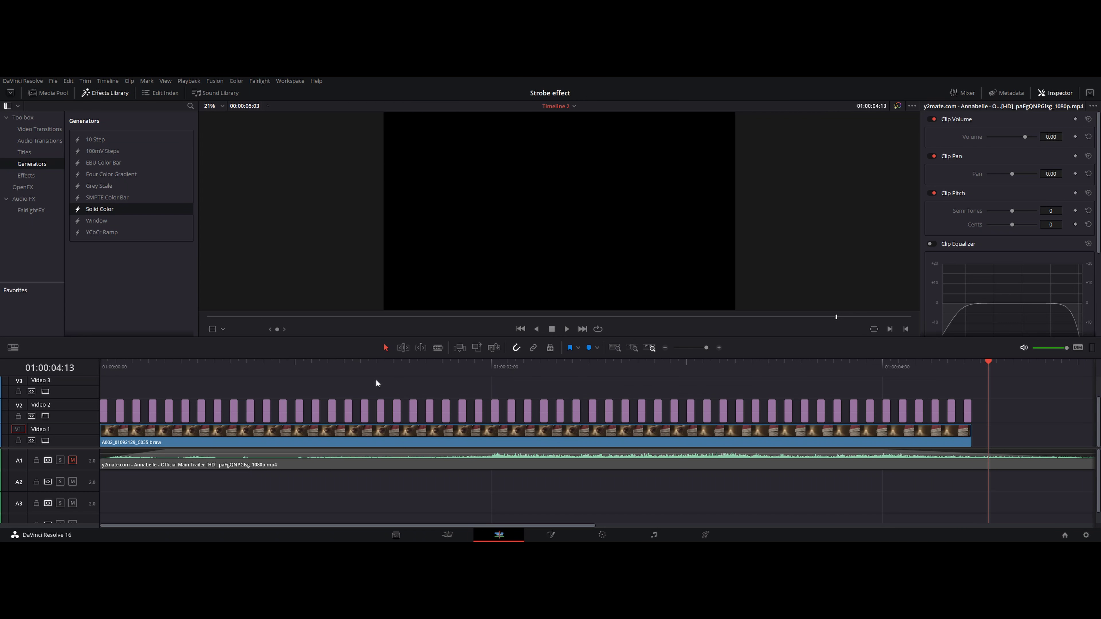
pyautogui.press('Home')
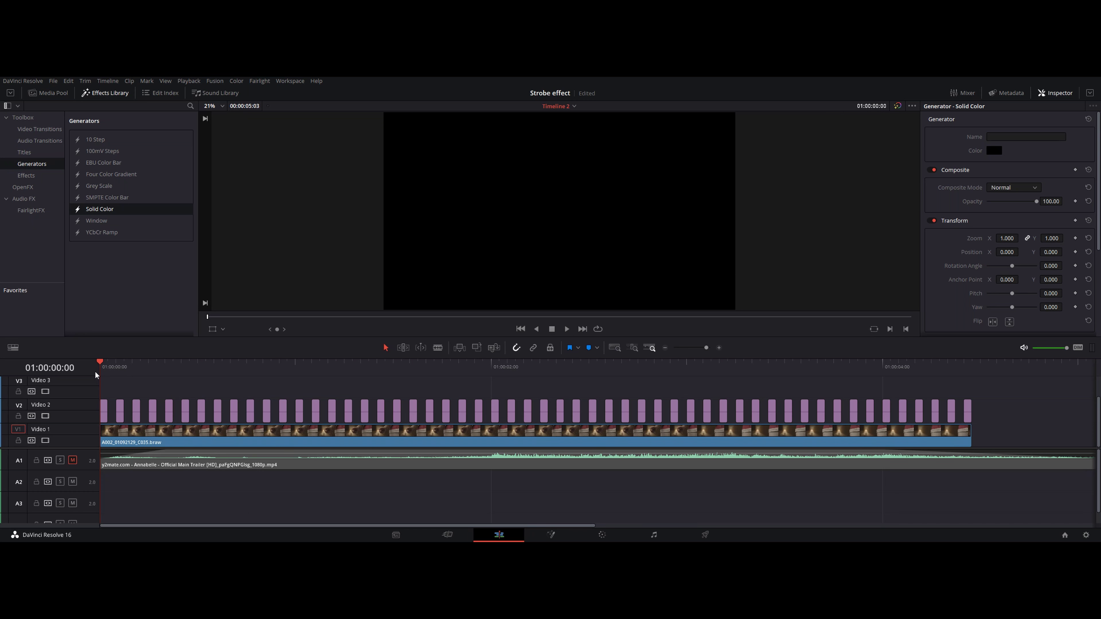
# Step: Color all Video 2 strobe clips white and play the preview
pyautogui.moveTo(1030, 389); pyautogui.dragTo(67, 421)
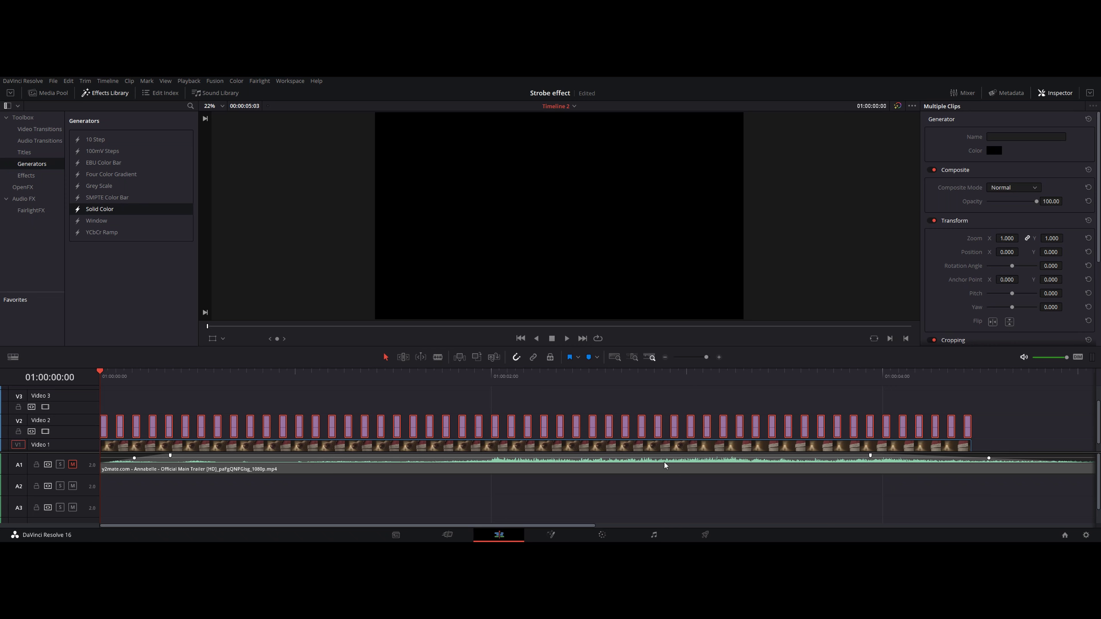
pyautogui.click(994, 152)
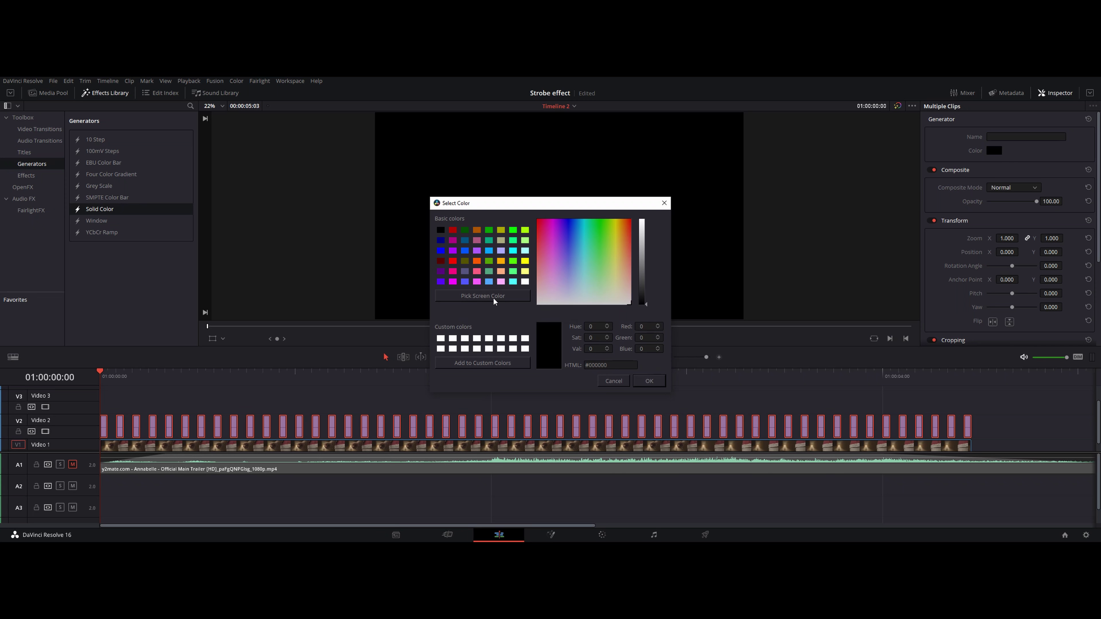
pyautogui.click(445, 344)
pyautogui.click(648, 380)
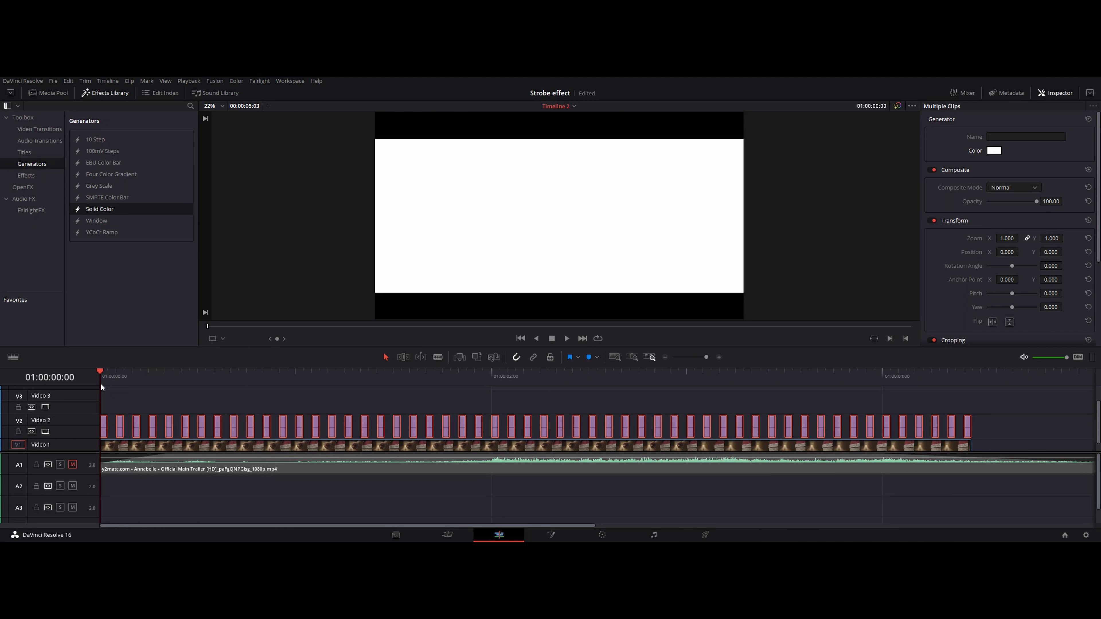
pyautogui.press('space')
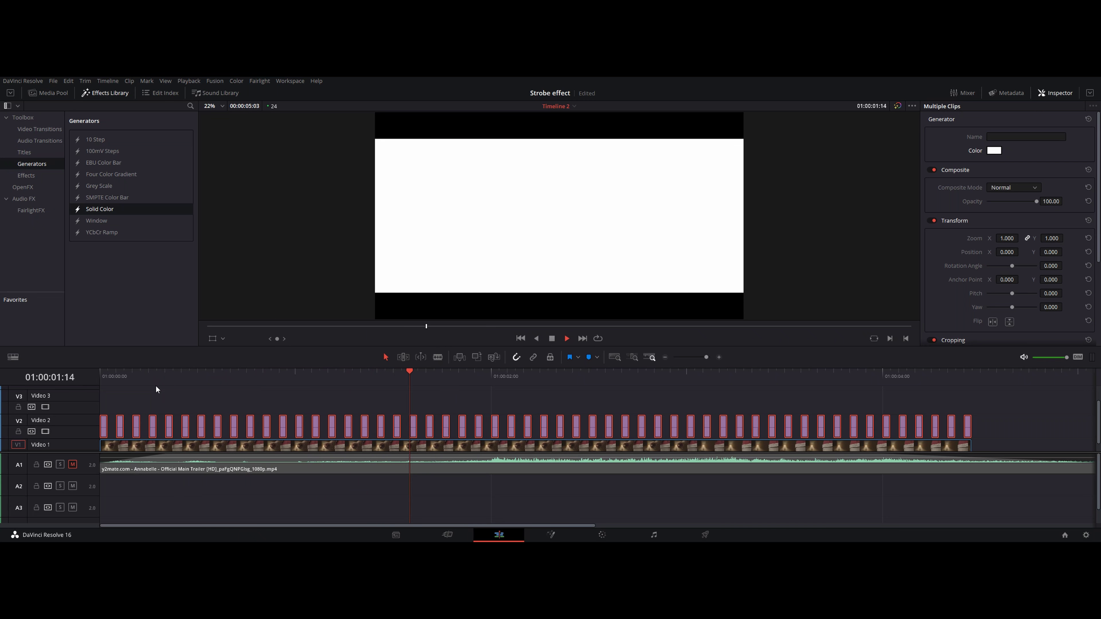
# Step: Switch the strobe clips to red, play the preview, and return to the timeline start
pyautogui.click(992, 152)
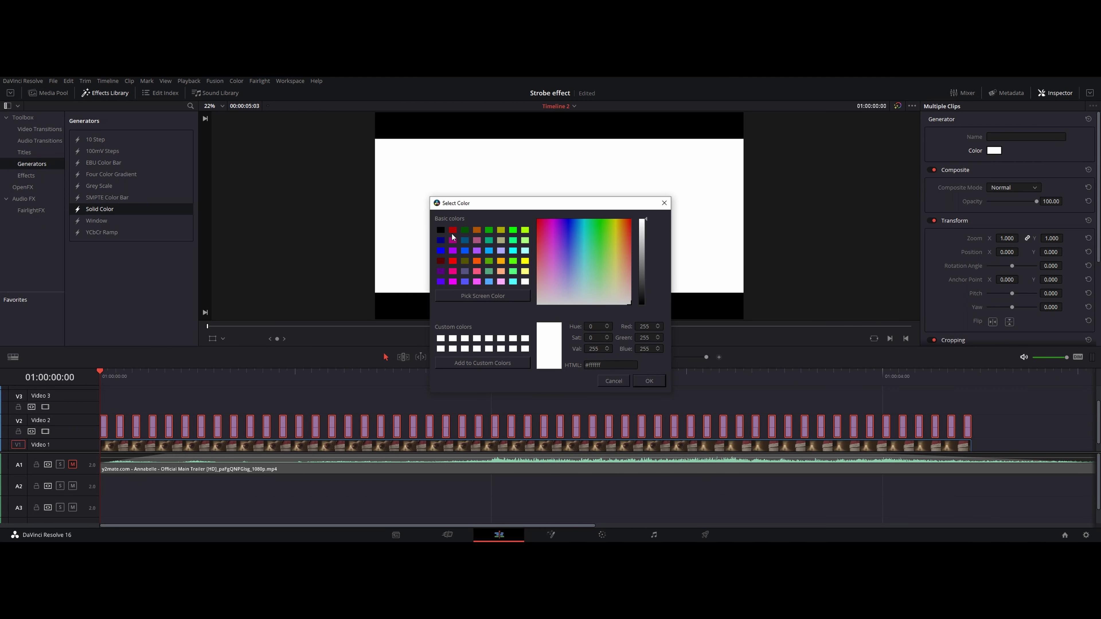
pyautogui.click(452, 232)
pyautogui.click(649, 380)
pyautogui.press('space')
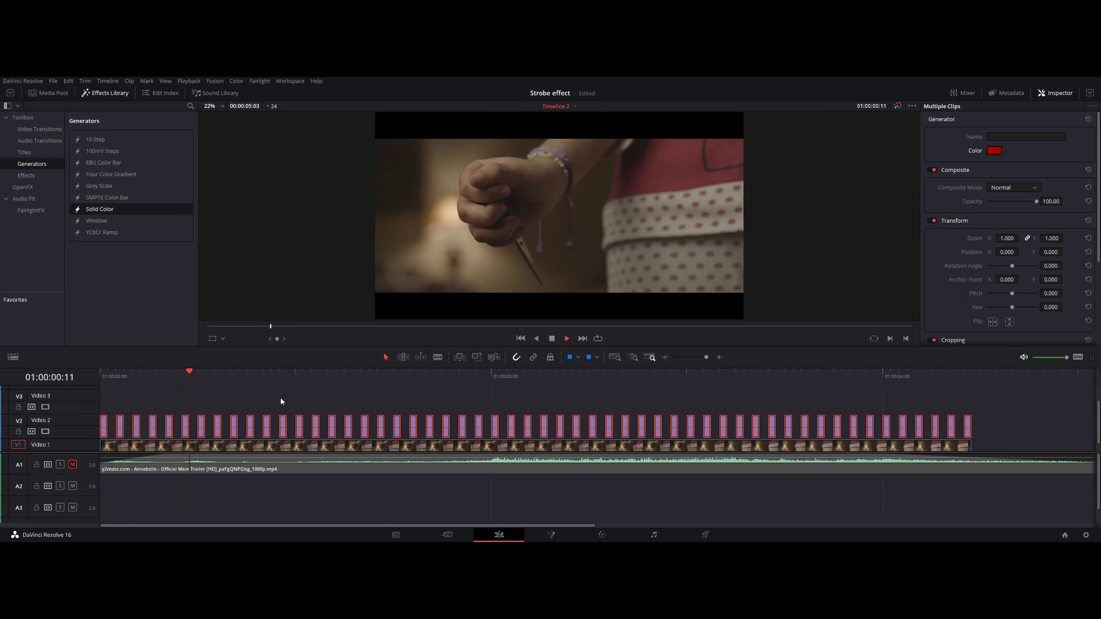
pyautogui.press('space')
pyautogui.press('Home')
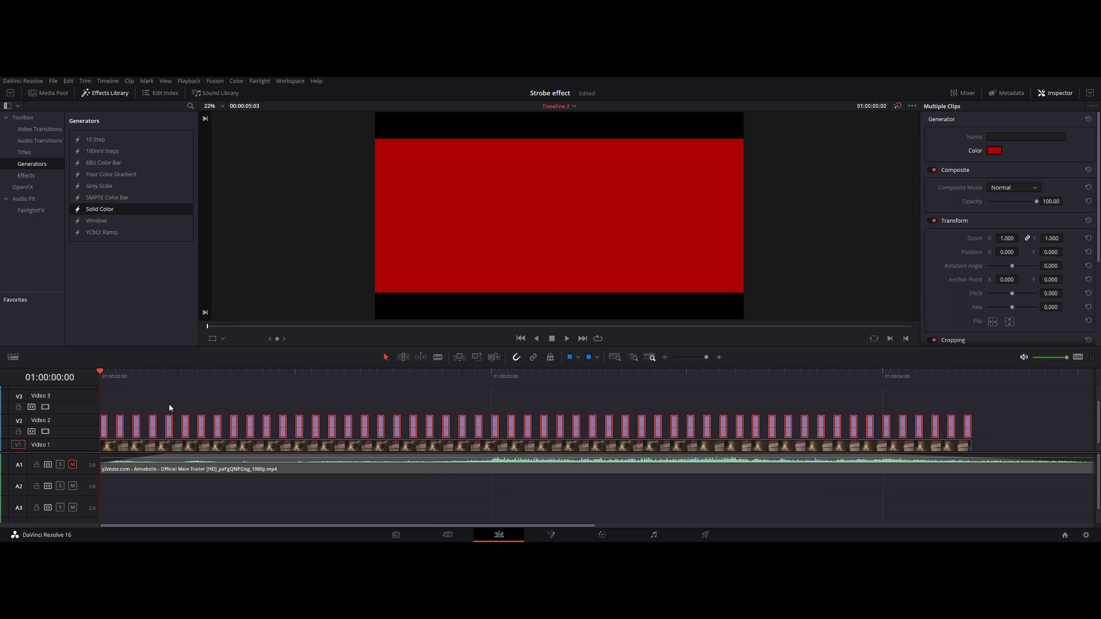
pyautogui.click(169, 408)
pyautogui.scroll(-1, 703, 421)
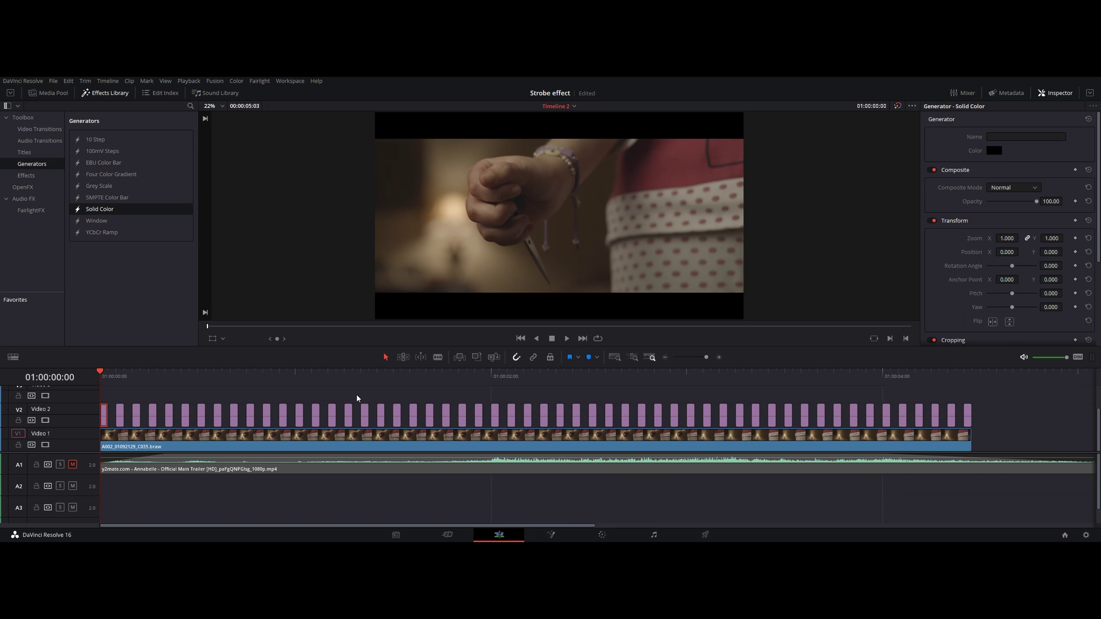
pyautogui.click(566, 338)
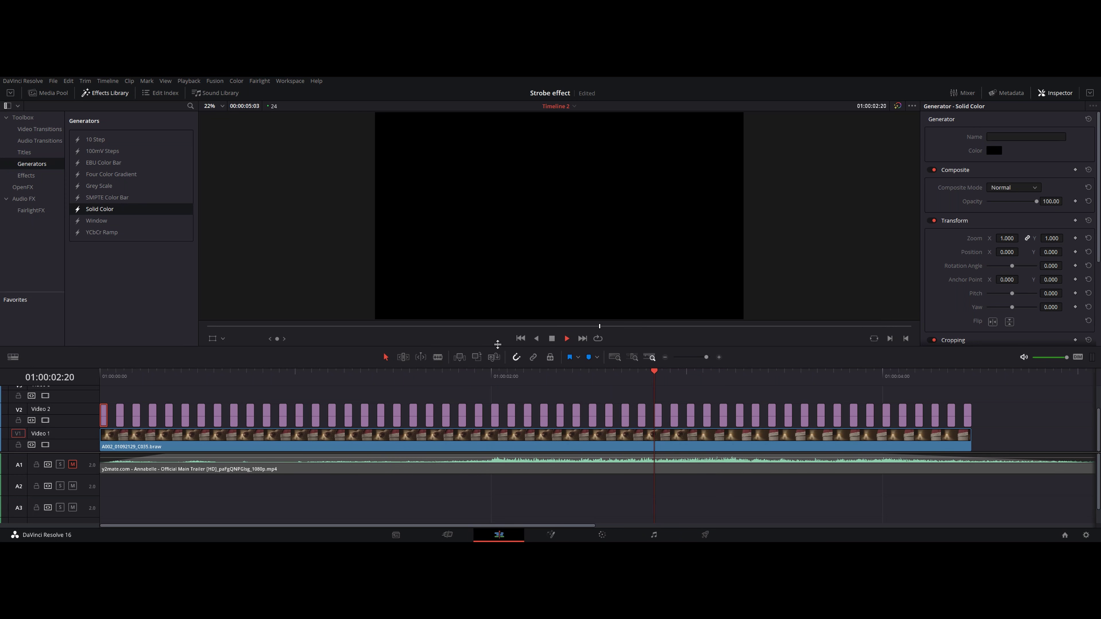
pyautogui.click(552, 338)
pyautogui.press('Home')
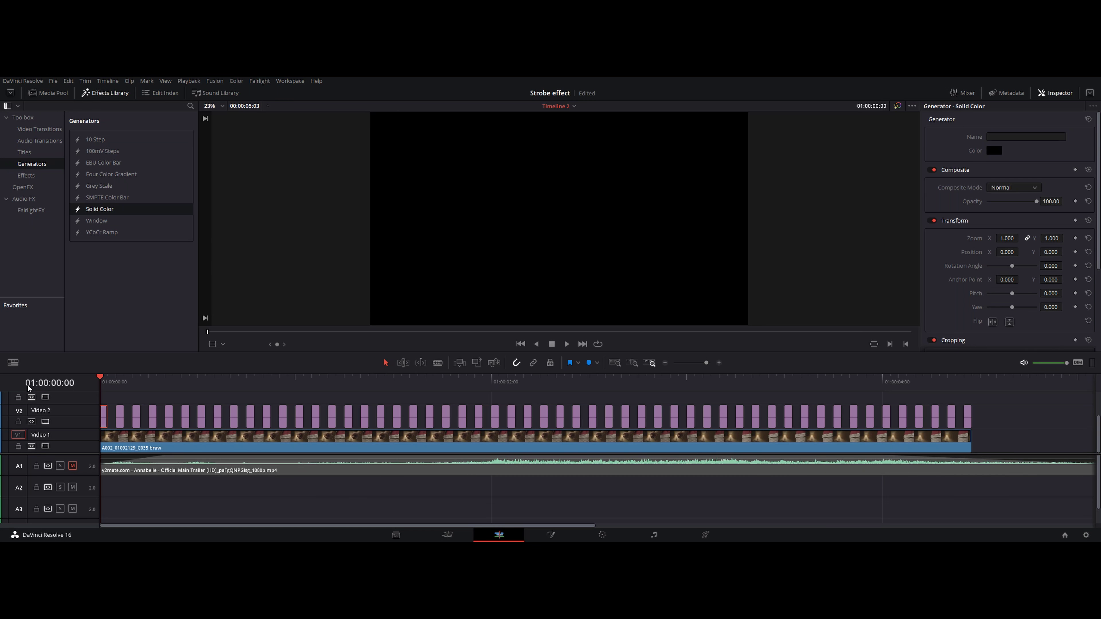